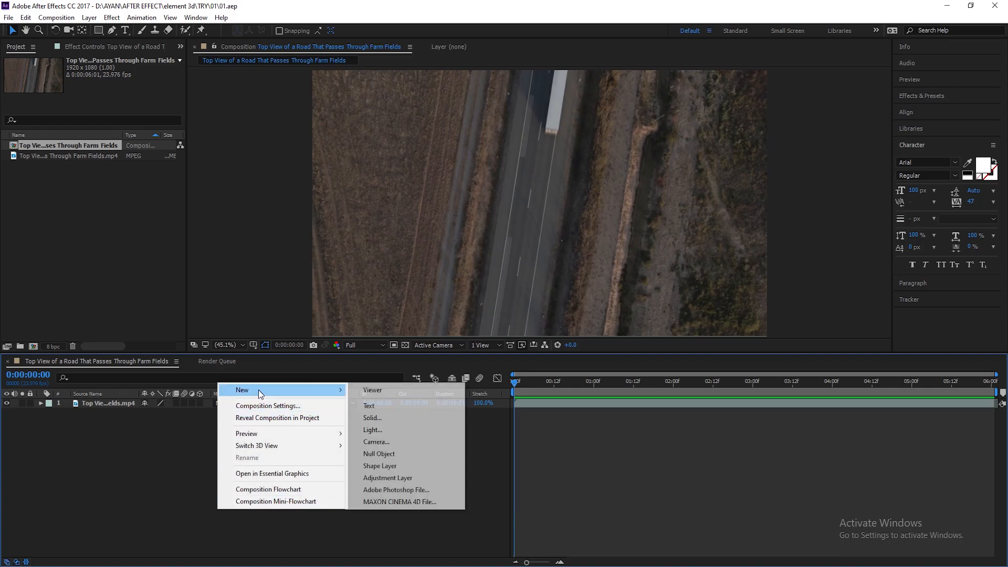
Create a black solid layer above the road footage and apply the Video Copilot Element effect to it
{"action": "left_click", "coordinate": [399, 418]}
{"action": "left_click", "coordinate": [536, 385]}
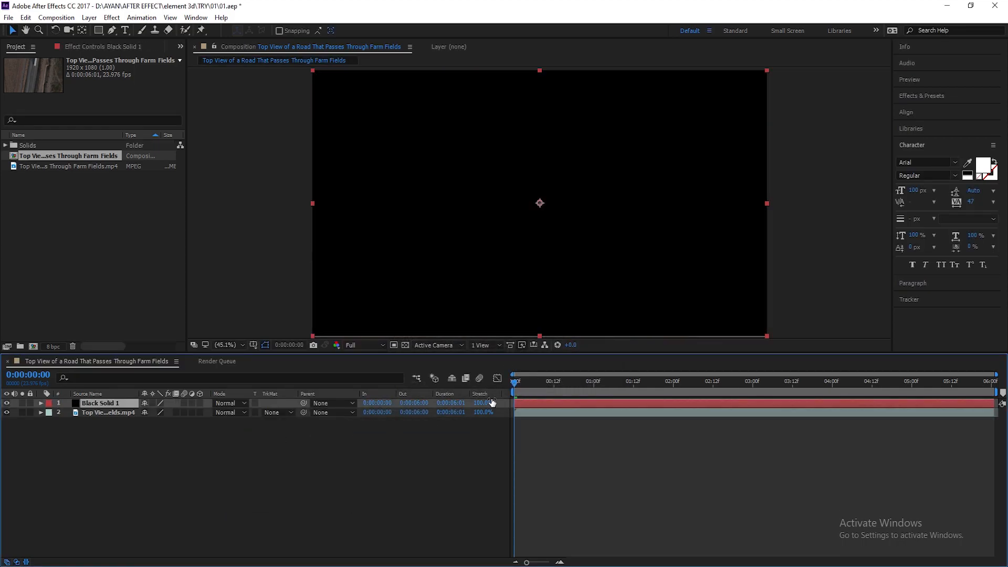
{"action": "left_click", "coordinate": [921, 96]}
{"action": "left_click", "coordinate": [924, 110]}
{"action": "type", "text": "elem"}
{"action": "left_click_drag", "start_coordinate": [930, 131], "coordinate": [154, 404]}
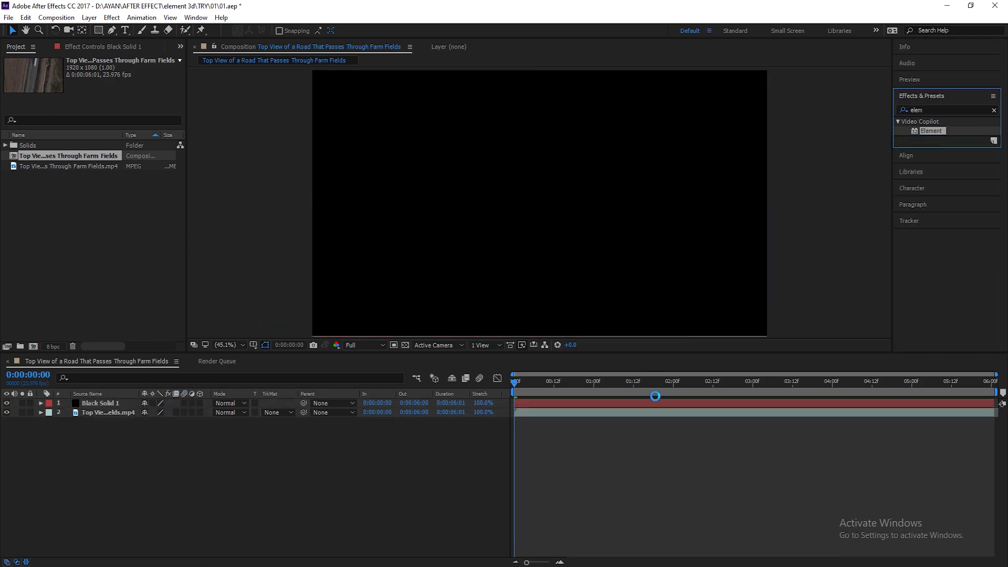
In Element's Scene Setup, add the Ground_Assault_02 aircraft from the Jet_Strike model pack to the scene
{"action": "left_click_drag", "start_coordinate": [619, 351], "coordinate": [613, 402]}
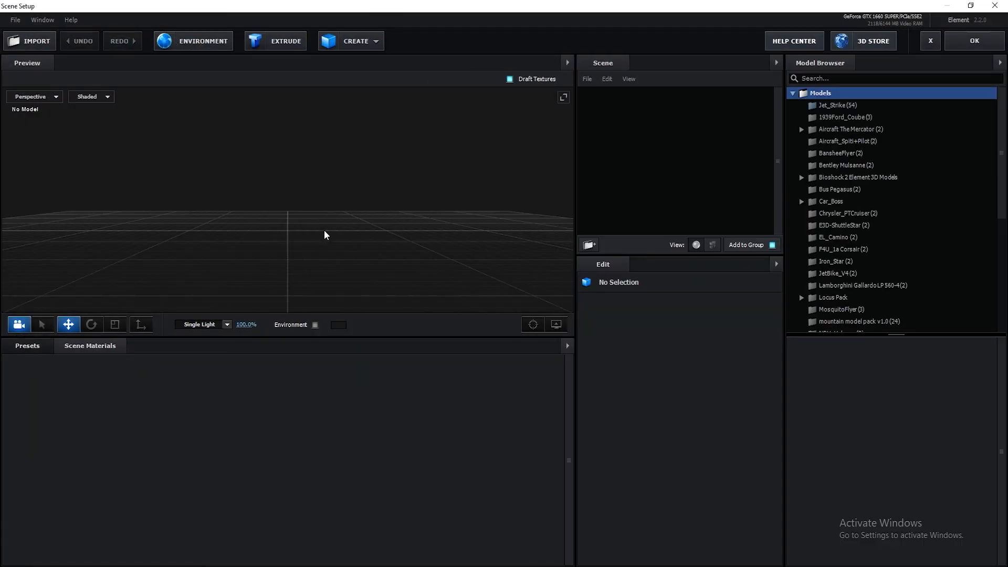
{"action": "left_click_drag", "start_coordinate": [436, 338], "coordinate": [423, 393]}
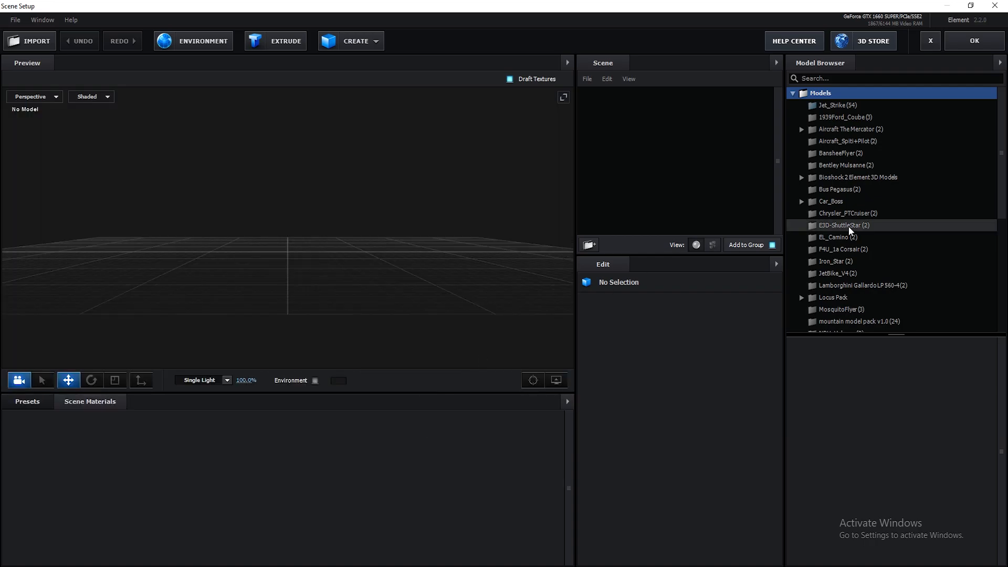
{"action": "left_click", "coordinate": [832, 105]}
{"action": "scroll", "coordinate": [922, 392], "scroll_direction": "down", "scroll_amount": 5}
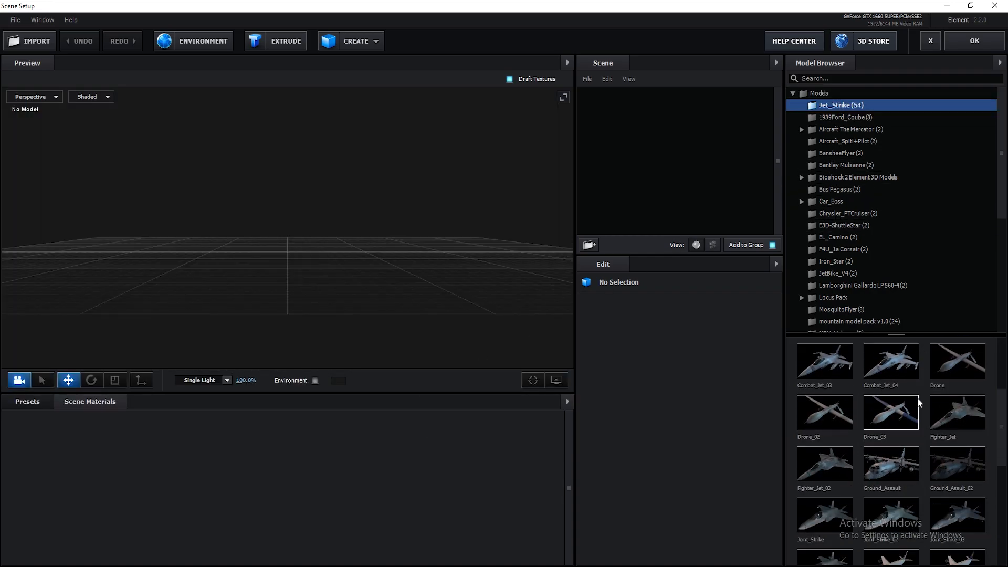
{"action": "scroll", "coordinate": [918, 408], "scroll_direction": "down", "scroll_amount": 4}
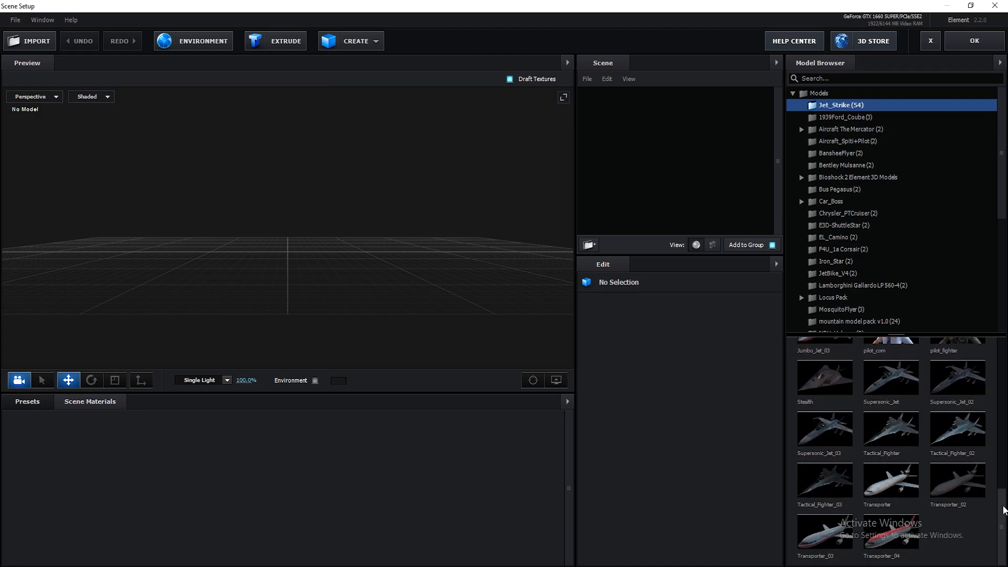
{"action": "left_click_drag", "start_coordinate": [1001, 522], "coordinate": [985, 434]}
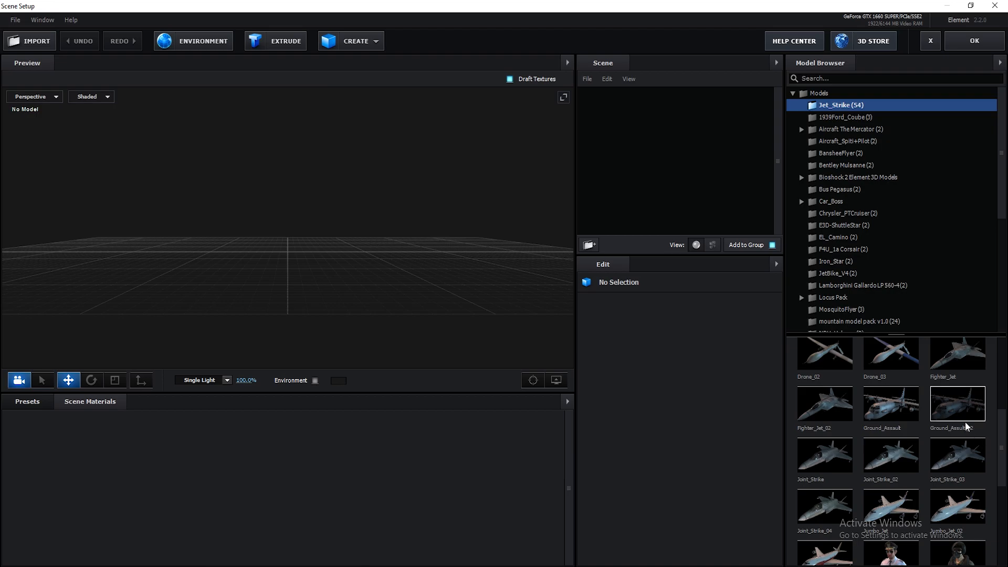
{"action": "left_click", "coordinate": [962, 403]}
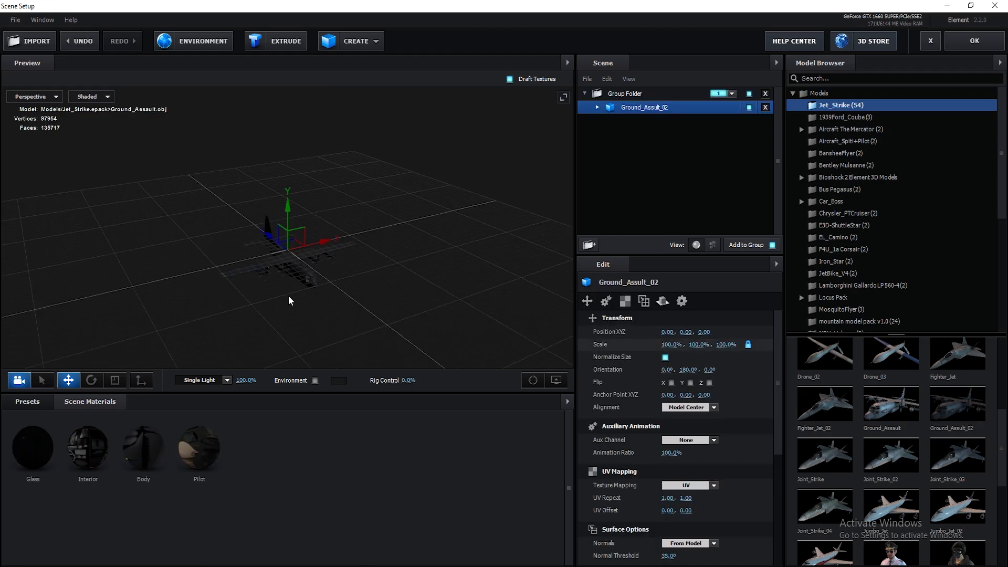
Set the aircraft model's alignment to Bottom and its Y position to 0.30
{"action": "left_click", "coordinate": [714, 409]}
{"action": "left_click", "coordinate": [688, 446]}
{"action": "left_click_drag", "start_coordinate": [289, 188], "coordinate": [265, 211]}
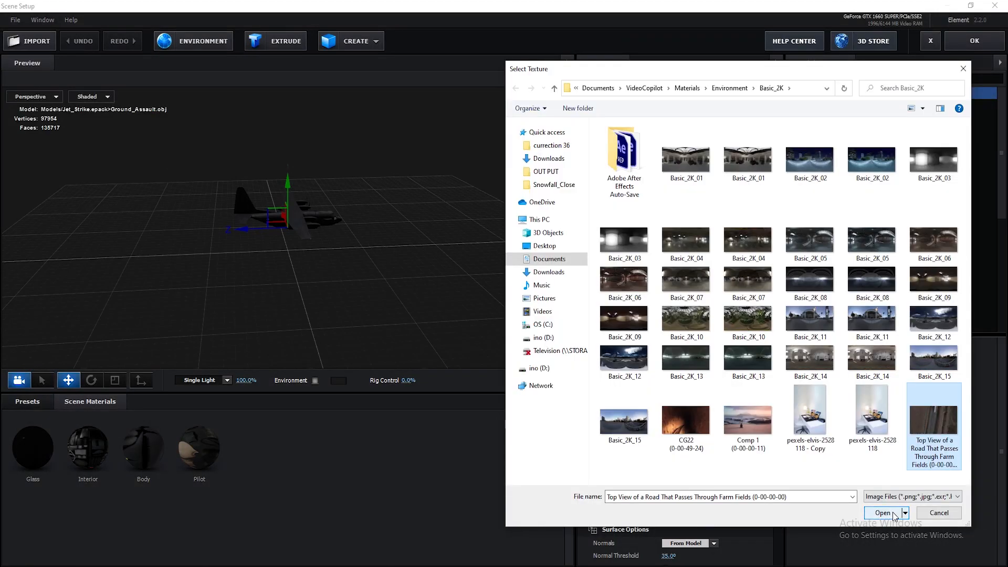
Load the Top View of a Road image as the environment texture, with its middle input level at 0.38
{"action": "left_click", "coordinate": [871, 513]}
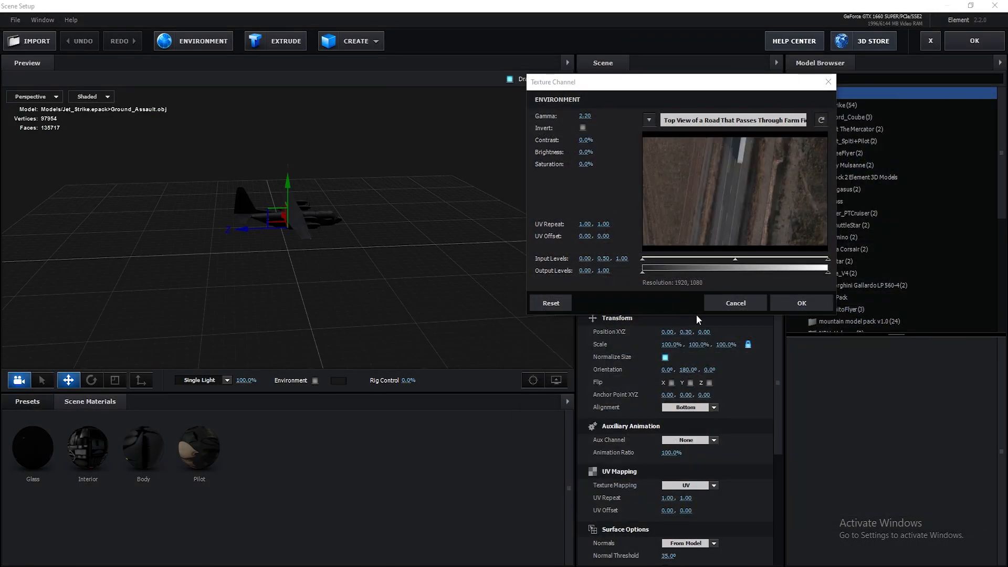
{"action": "left_click_drag", "start_coordinate": [735, 259], "coordinate": [713, 266]}
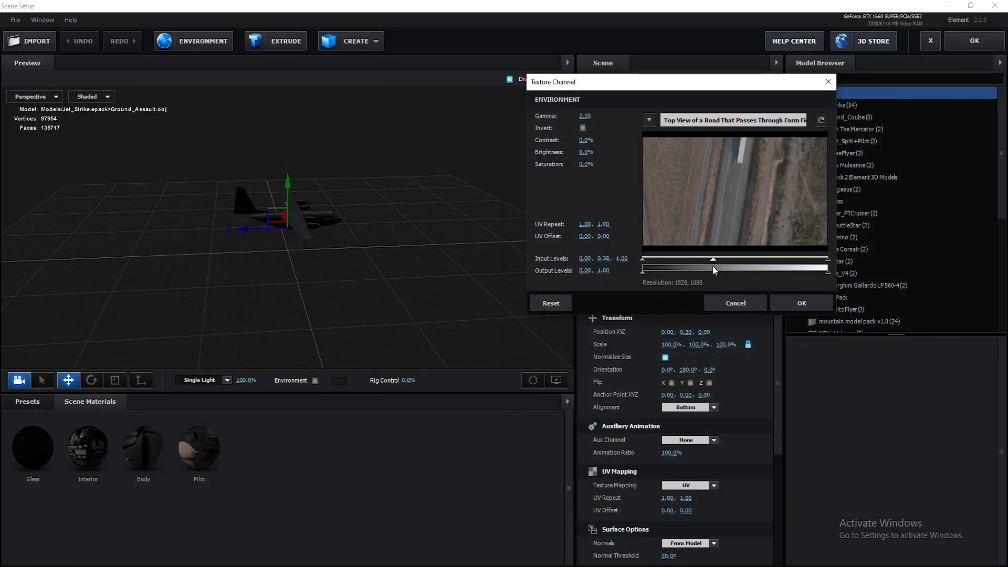
{"action": "left_click", "coordinate": [791, 303]}
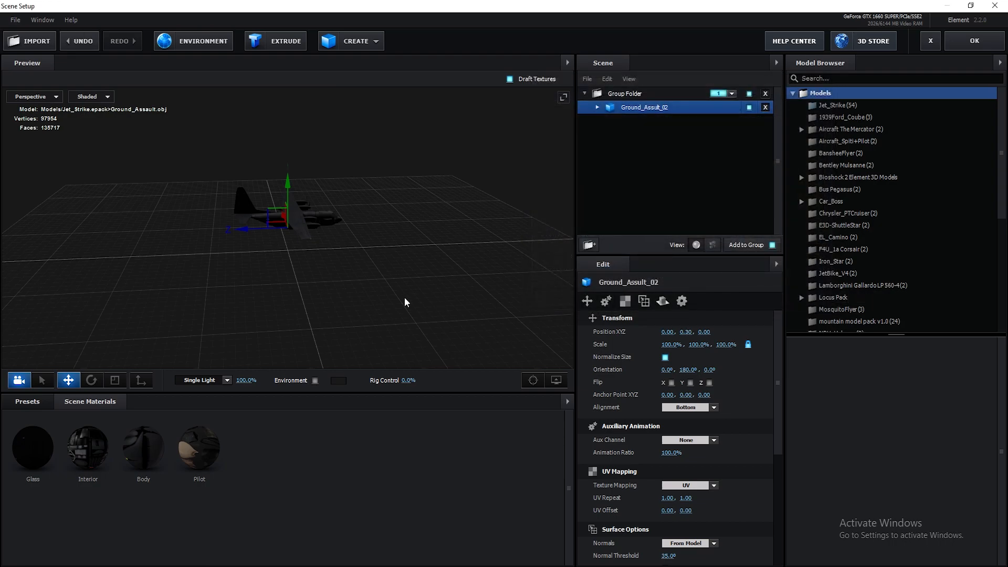
Display the environment map behind the aircraft and examine the model against it from different angles
{"action": "left_click_drag", "start_coordinate": [302, 264], "coordinate": [393, 286]}
{"action": "left_click", "coordinate": [315, 380]}
{"action": "left_click_drag", "start_coordinate": [367, 240], "coordinate": [311, 269]}
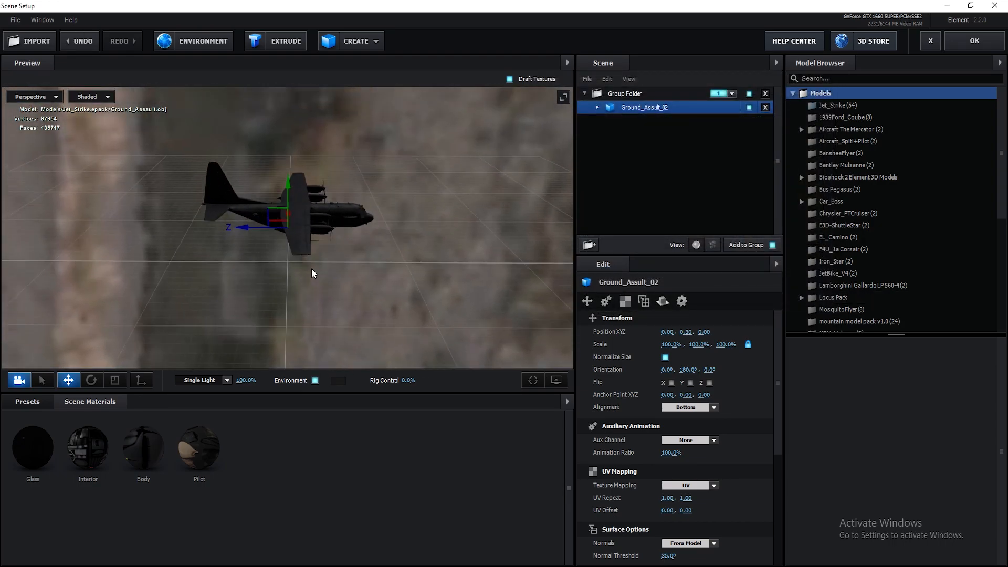
Open the aircraft's Body material settings, hide the environment background and accept the scene setup
{"action": "left_click", "coordinate": [597, 108]}
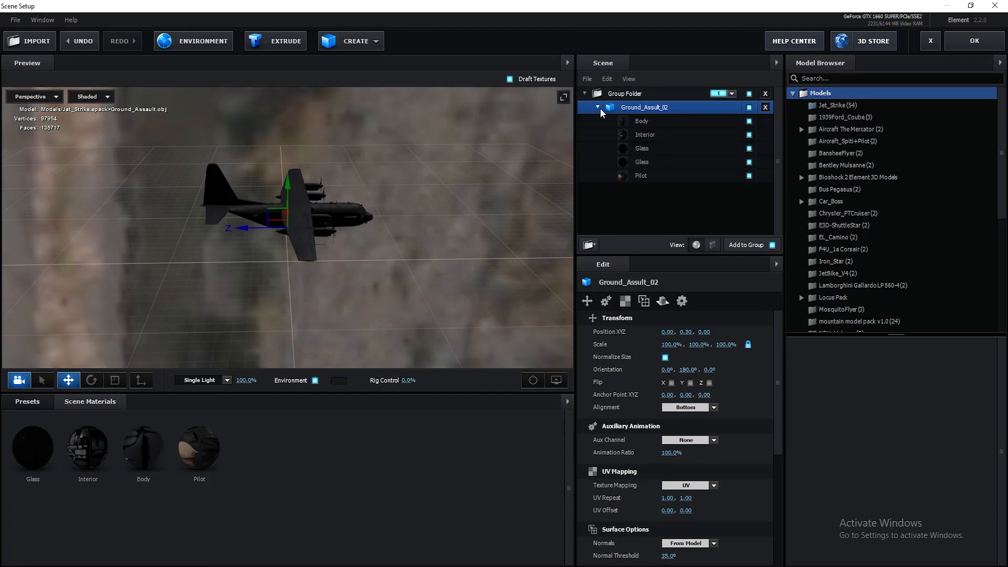
{"action": "left_click", "coordinate": [617, 121]}
{"action": "left_click", "coordinate": [315, 380]}
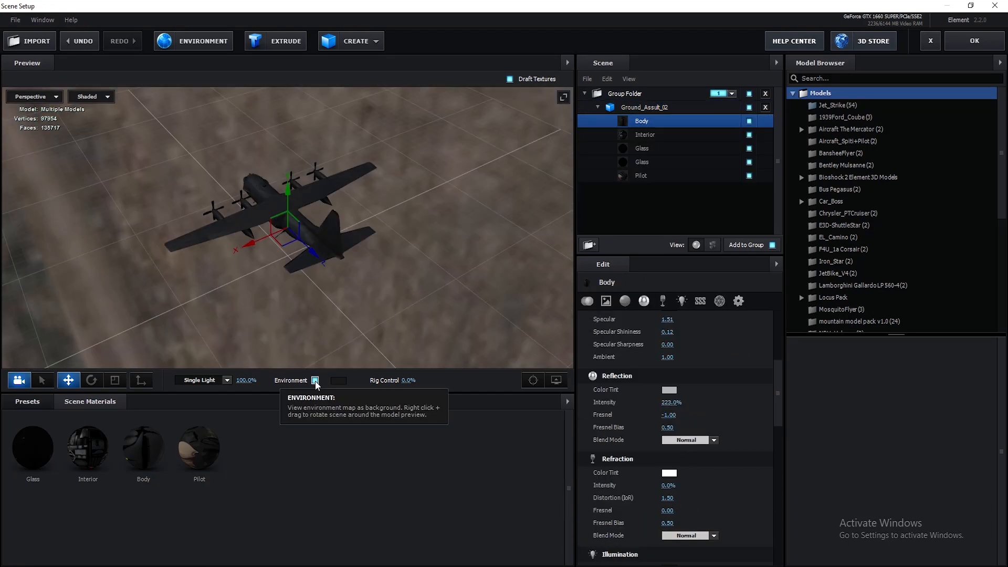
{"action": "left_click_drag", "start_coordinate": [344, 325], "coordinate": [407, 358]}
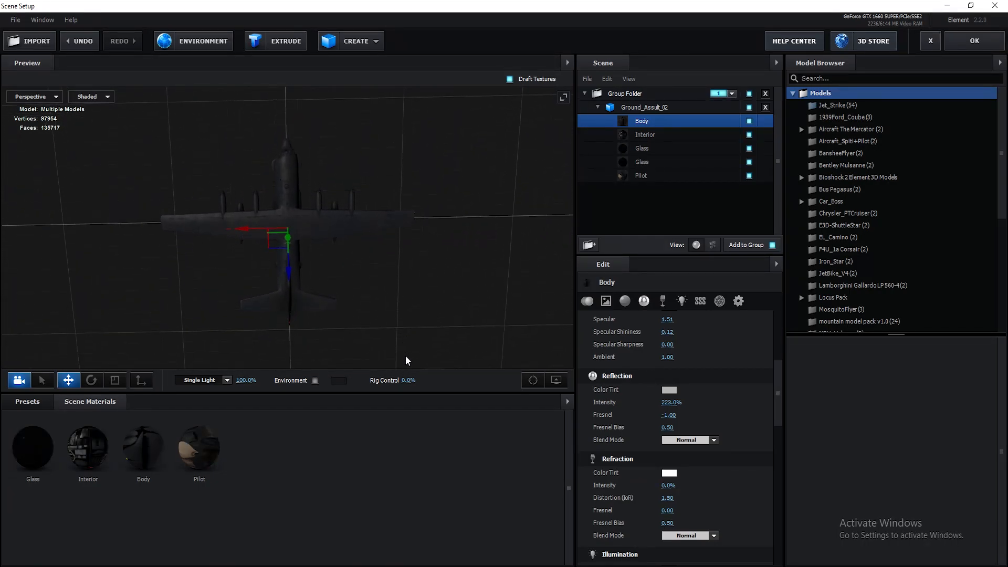
{"action": "left_click", "coordinate": [965, 42]}
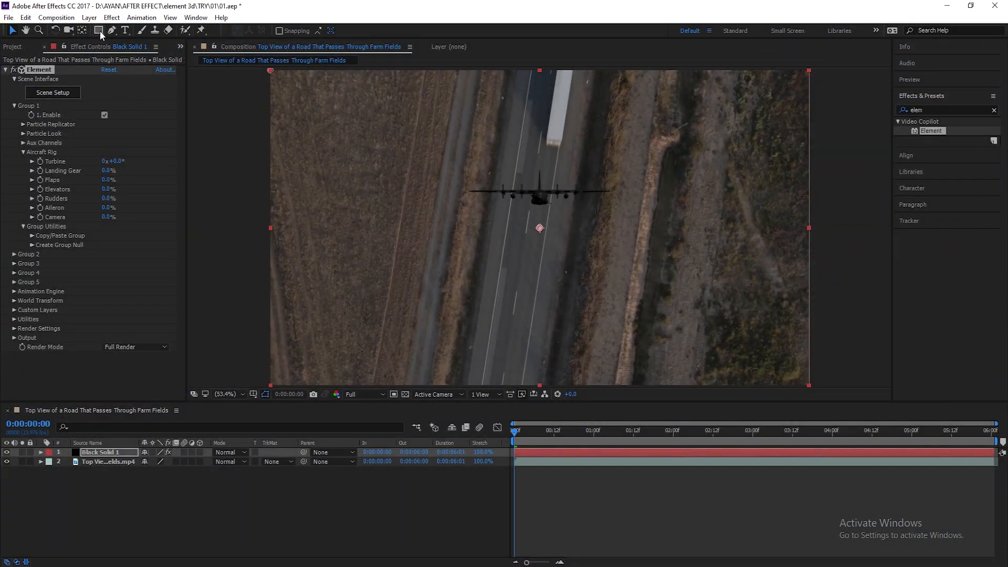
Add a new camera layer to the composition
{"action": "right_click", "coordinate": [164, 508]}
{"action": "mouse_move", "coordinate": [273, 391]}
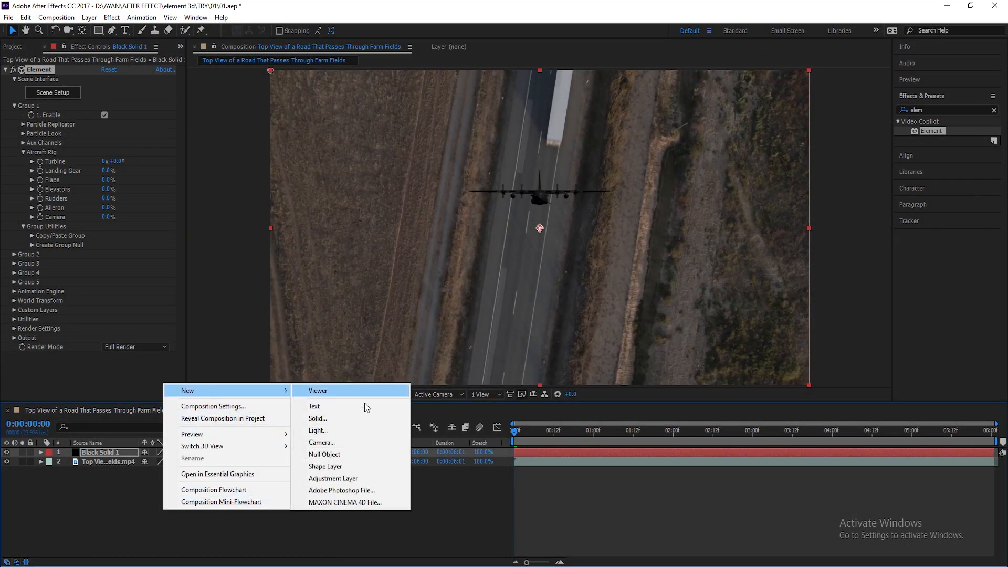
{"action": "left_click", "coordinate": [333, 442]}
{"action": "left_click", "coordinate": [632, 407]}
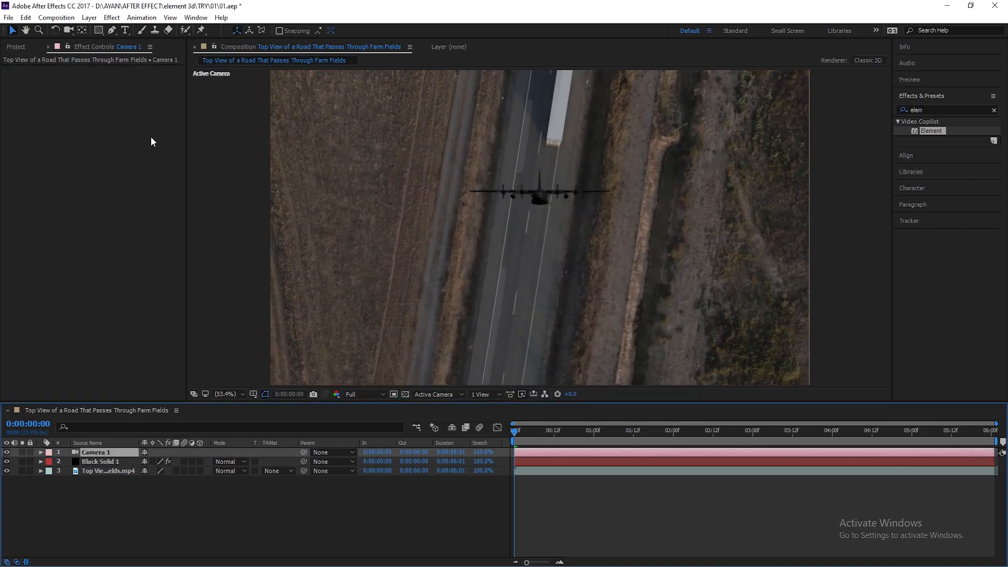
Orbit the camera above the aircraft so it is seen from the top with its nose pointing up along the road
{"action": "key", "text": "c"}
{"action": "key", "text": "c"}
{"action": "left_click_drag", "start_coordinate": [517, 215], "coordinate": [515, 300]}
{"action": "key", "text": "c"}
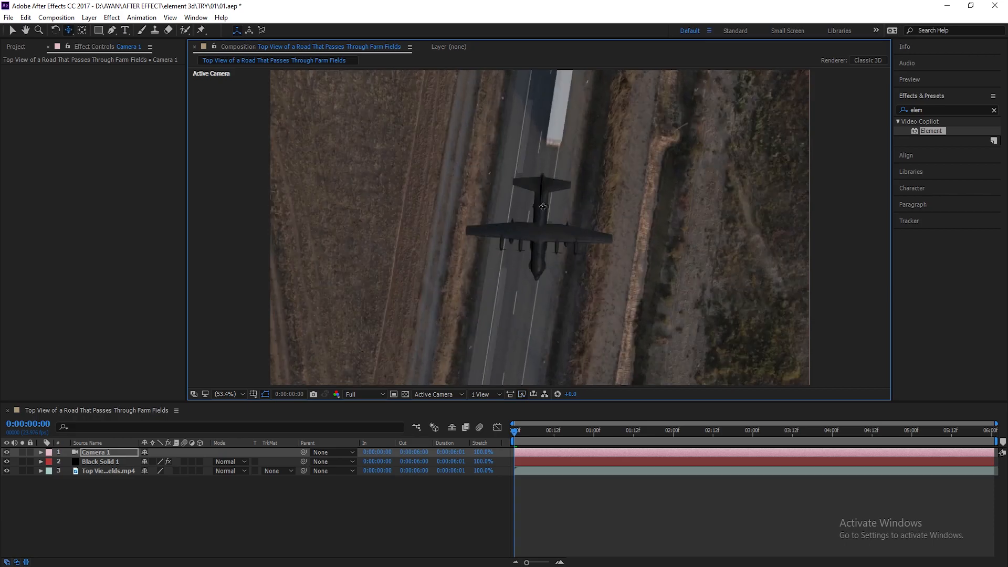
{"action": "key", "text": "c"}
{"action": "mouse_move", "coordinate": [610, 207]}
{"action": "left_mouse_down"}
{"action": "mouse_move", "coordinate": [608, 268]}
{"action": "mouse_move", "coordinate": [612, 210]}
{"action": "mouse_move", "coordinate": [611, 225]}
{"action": "left_mouse_up"}
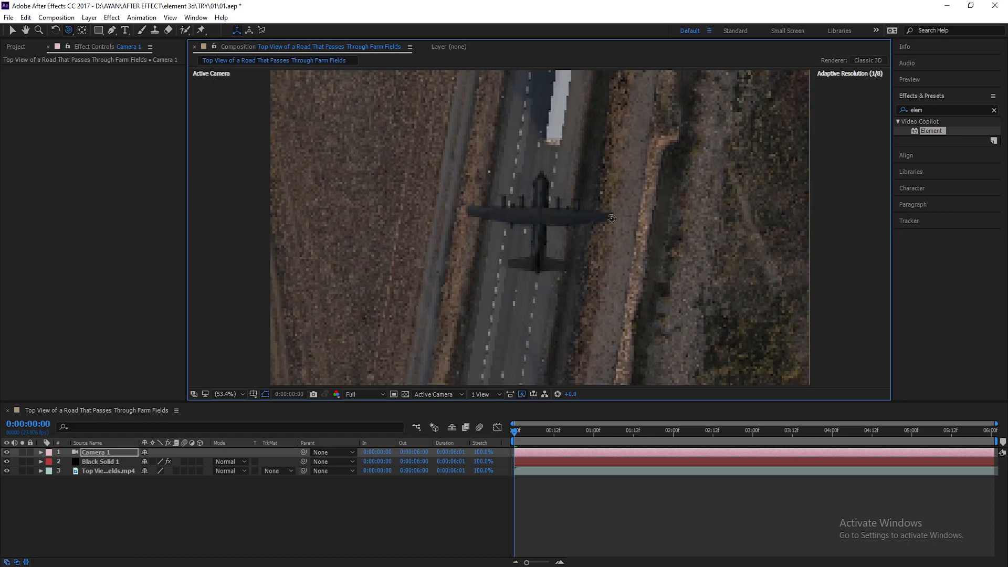
Bring the camera closer to the aircraft, tilt the view slightly and shift it until the aircraft is out of frame
{"action": "key", "text": "c"}
{"action": "left_click_drag", "start_coordinate": [544, 228], "coordinate": [549, 88]}
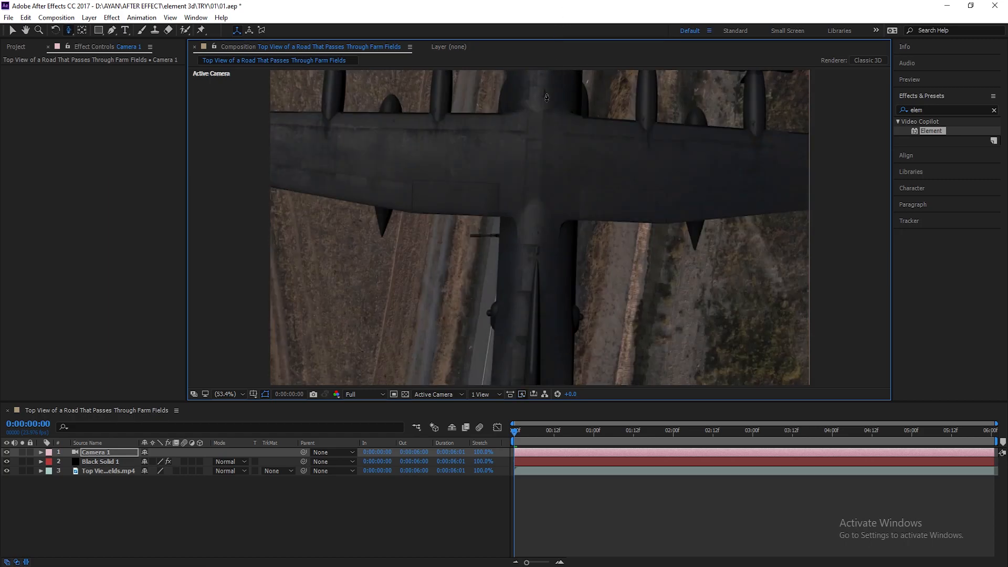
{"action": "left_click_drag", "start_coordinate": [540, 129], "coordinate": [496, 484]}
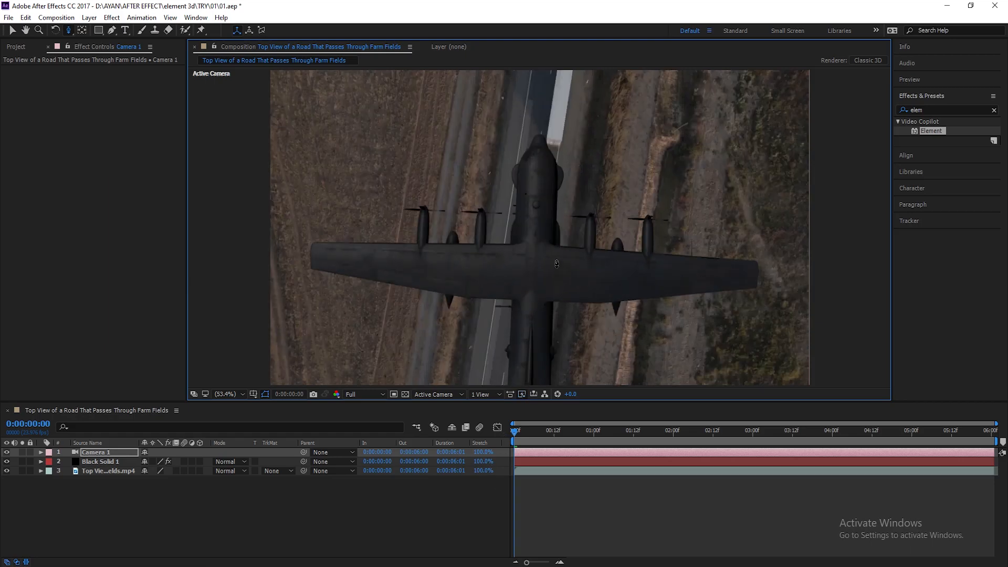
{"action": "left_click_drag", "start_coordinate": [561, 261], "coordinate": [548, 177]}
{"action": "key", "text": "c"}
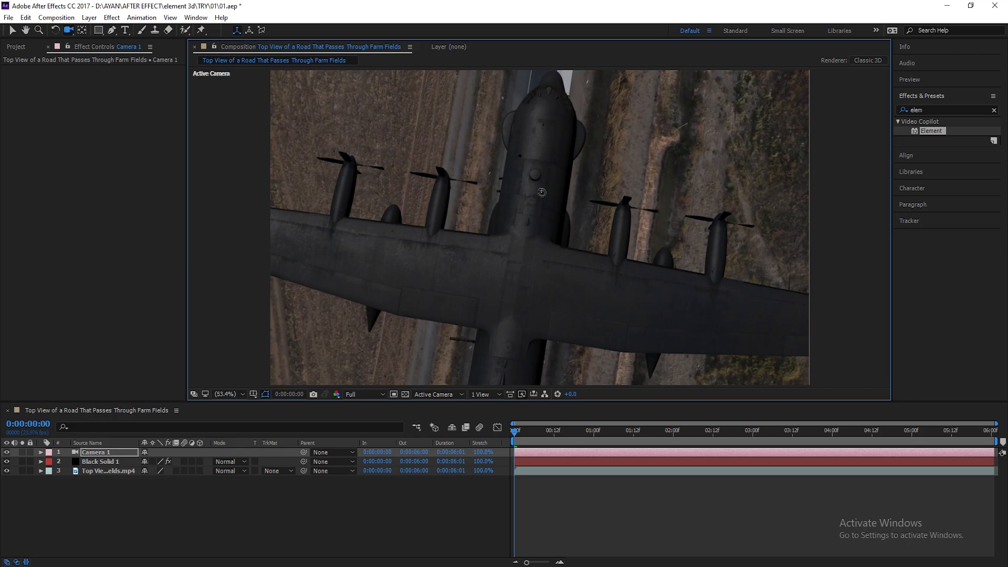
{"action": "left_click_drag", "start_coordinate": [541, 193], "coordinate": [459, 481]}
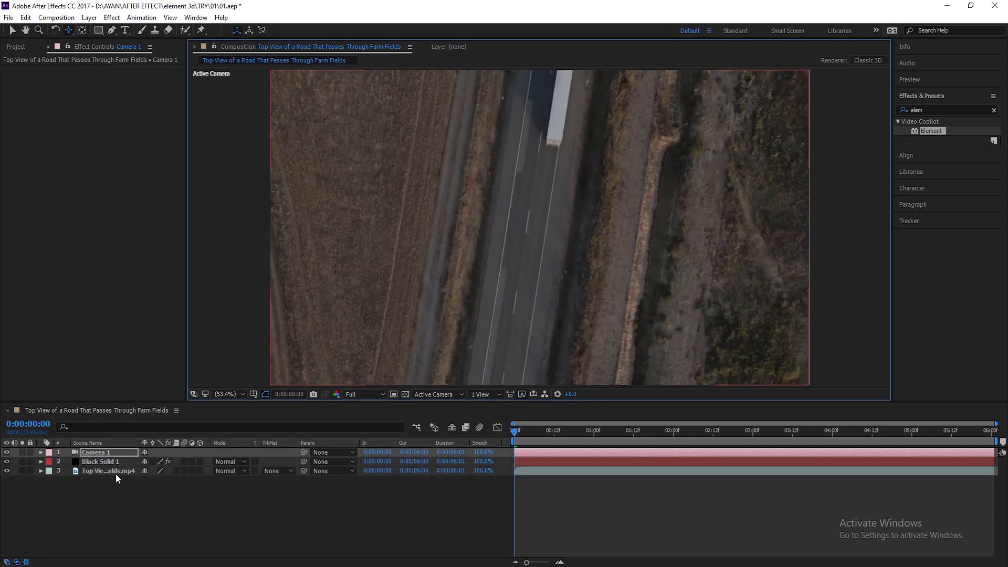
Keyframe the camera's Point of Interest and Position at 0:00:00:00 and collapse its Camera Options
{"action": "key", "text": "u"}
{"action": "key", "text": "u"}
{"action": "left_click", "coordinate": [51, 490]}
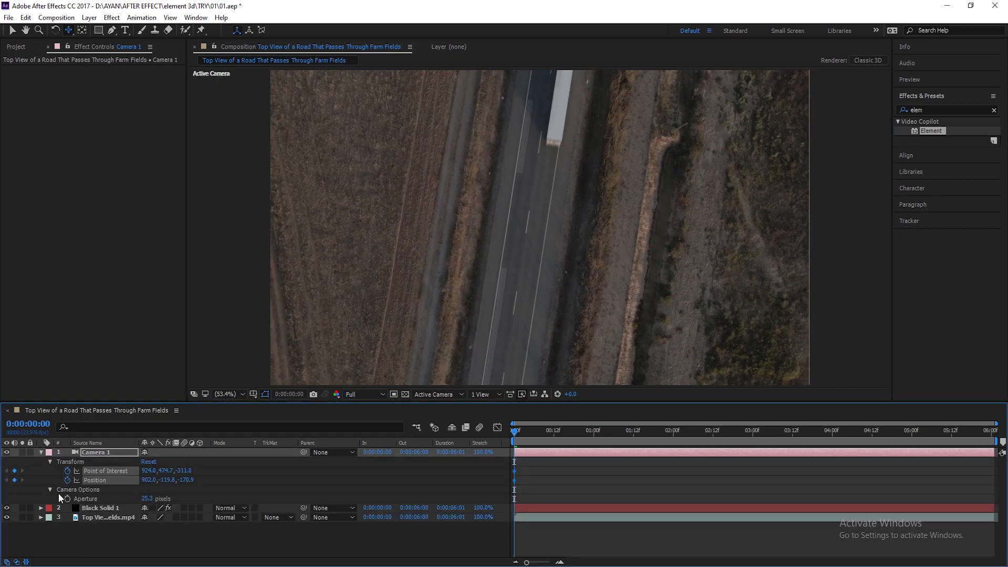
Animate the camera so the aircraft flies into frame, placing the second keyframes at the layer's end, and preview the motion
{"action": "left_click_drag", "start_coordinate": [514, 430], "coordinate": [990, 429]}
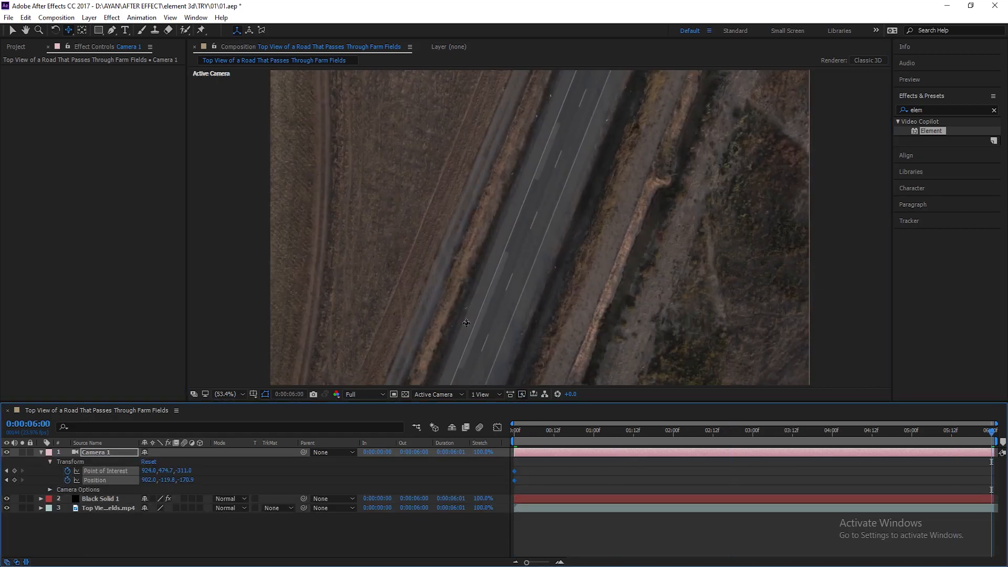
{"action": "left_click_drag", "start_coordinate": [480, 330], "coordinate": [573, 232]}
{"action": "left_click_drag", "start_coordinate": [939, 443], "coordinate": [726, 443]}
{"action": "left_click_drag", "start_coordinate": [578, 263], "coordinate": [565, 274]}
{"action": "left_click_drag", "start_coordinate": [761, 463], "coordinate": [987, 480]}
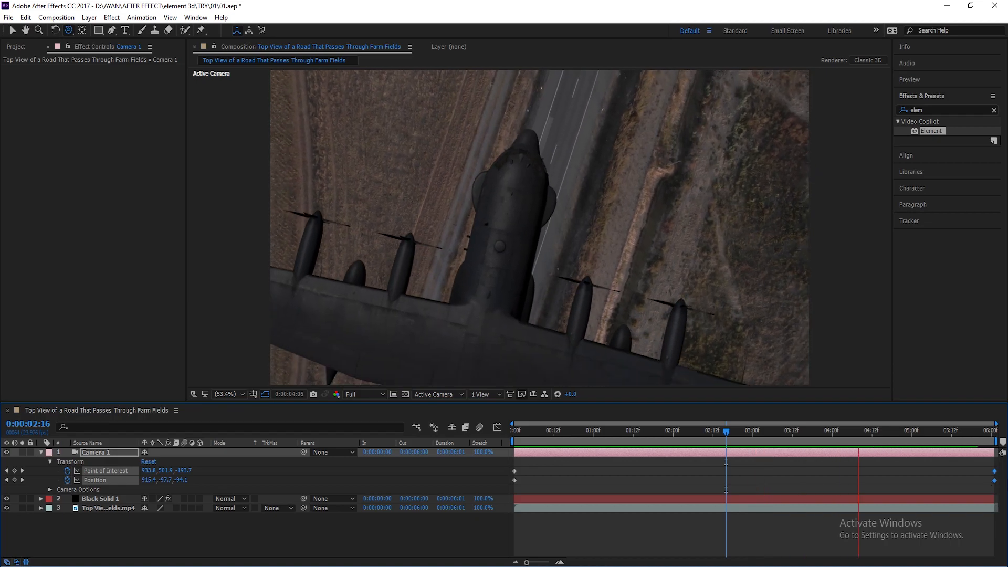
{"action": "key", "text": "space"}
At 0:00:06:00, move the camera toward the aircraft's tail so the plane travels farther through the frame, and review the animation
{"action": "key", "text": "End"}
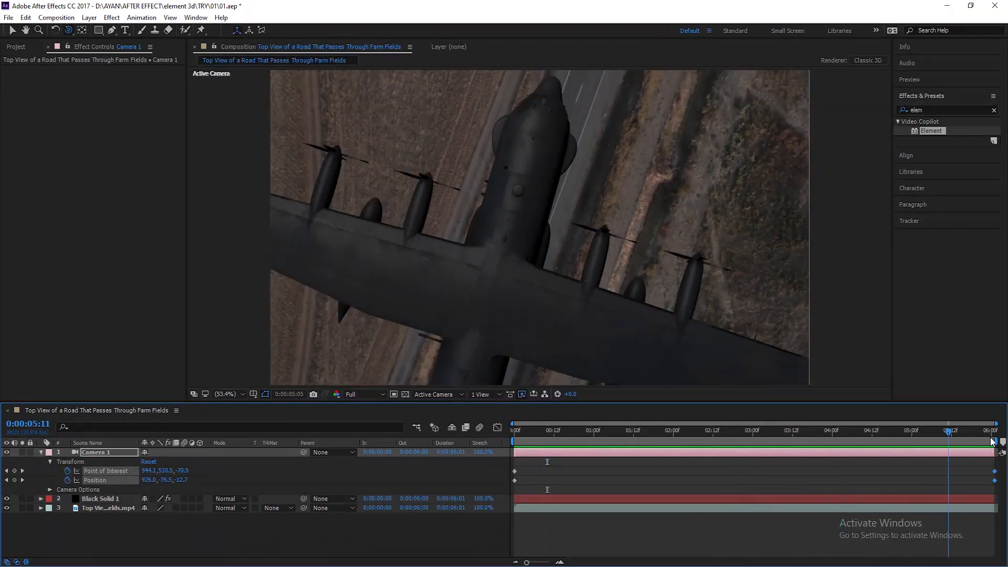
{"action": "key", "text": "c"}
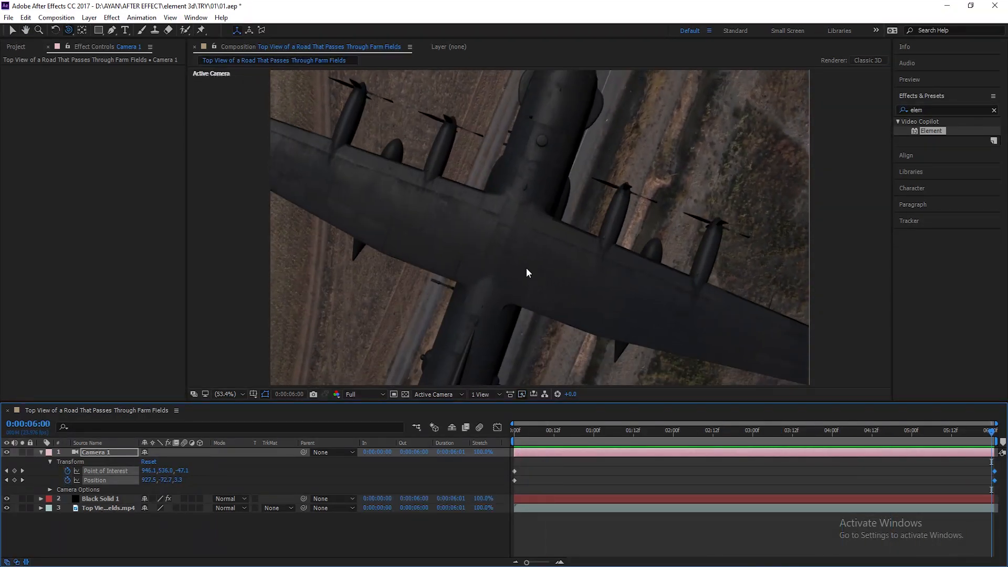
{"action": "key", "text": "c"}
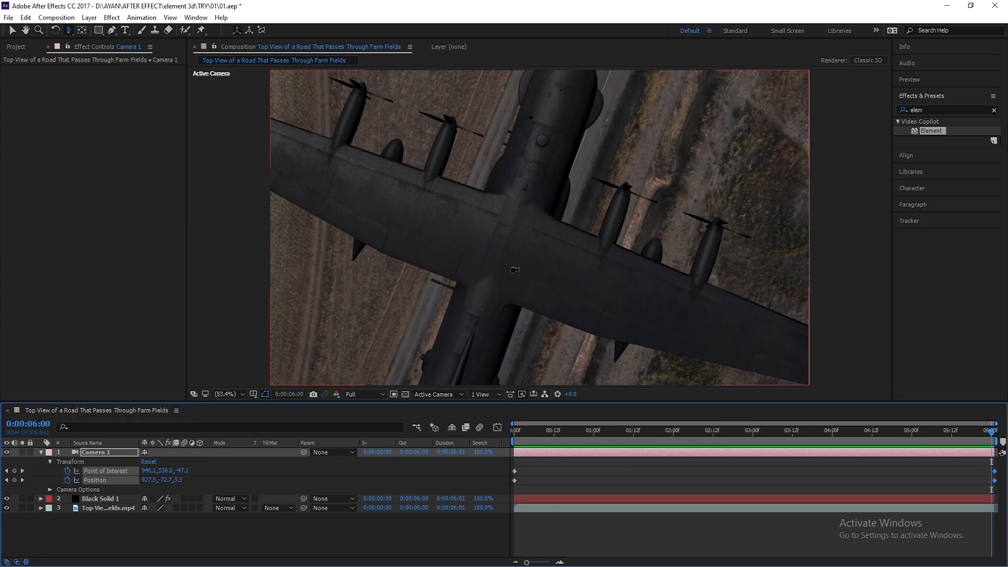
{"action": "left_click_drag", "start_coordinate": [513, 270], "coordinate": [581, 18]}
{"action": "key", "text": "space"}
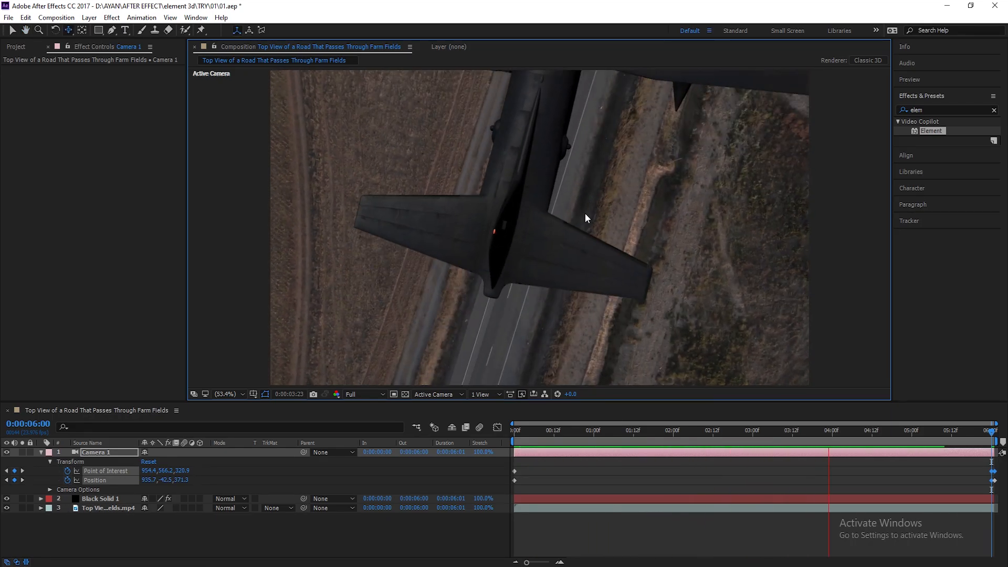
{"action": "left_click_drag", "start_coordinate": [944, 435], "coordinate": [694, 433]}
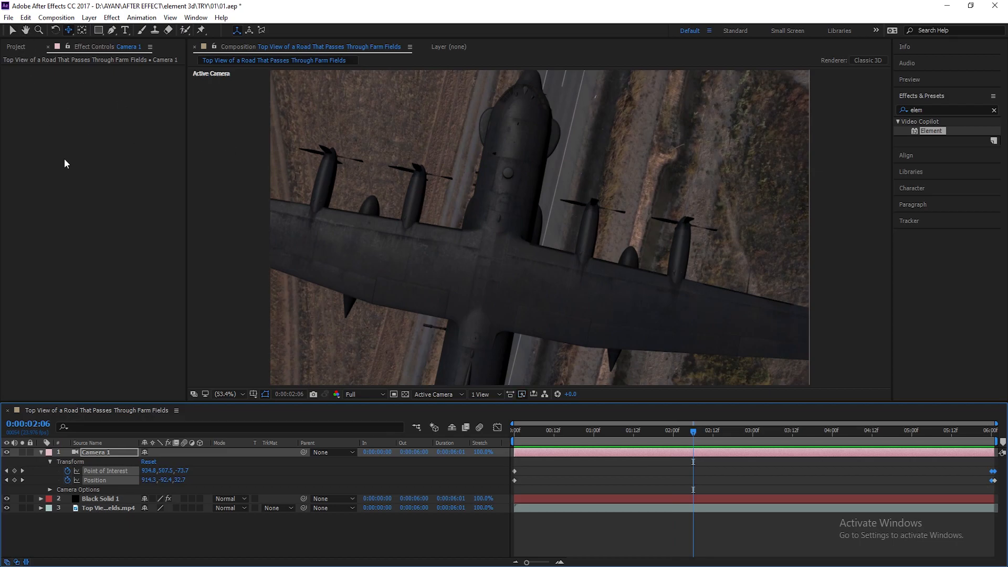
Set the World Scale of the Element effect on Black Solid 1 to 1.28 and preview the flight
{"action": "left_click", "coordinate": [105, 499]}
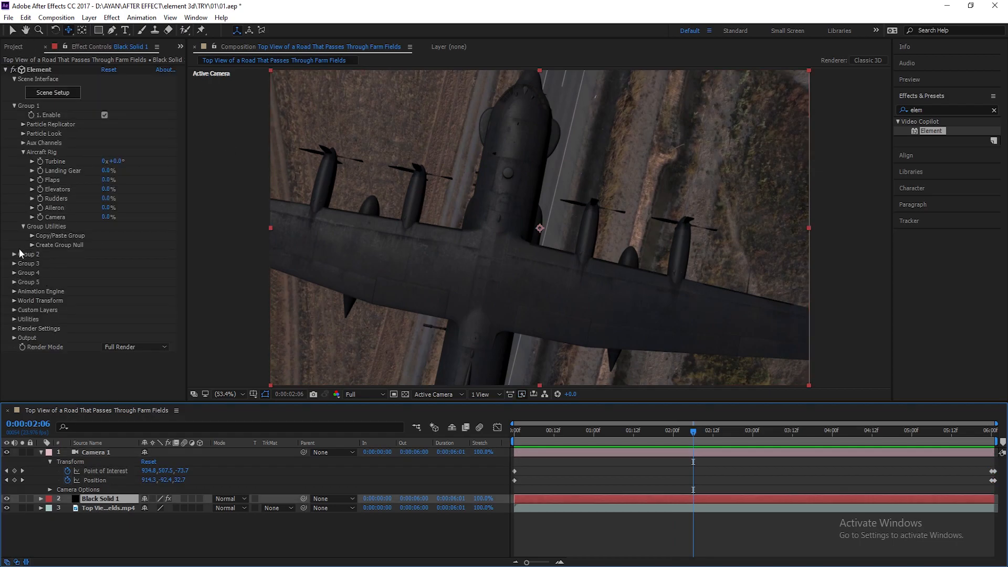
{"action": "left_click", "coordinate": [14, 106]}
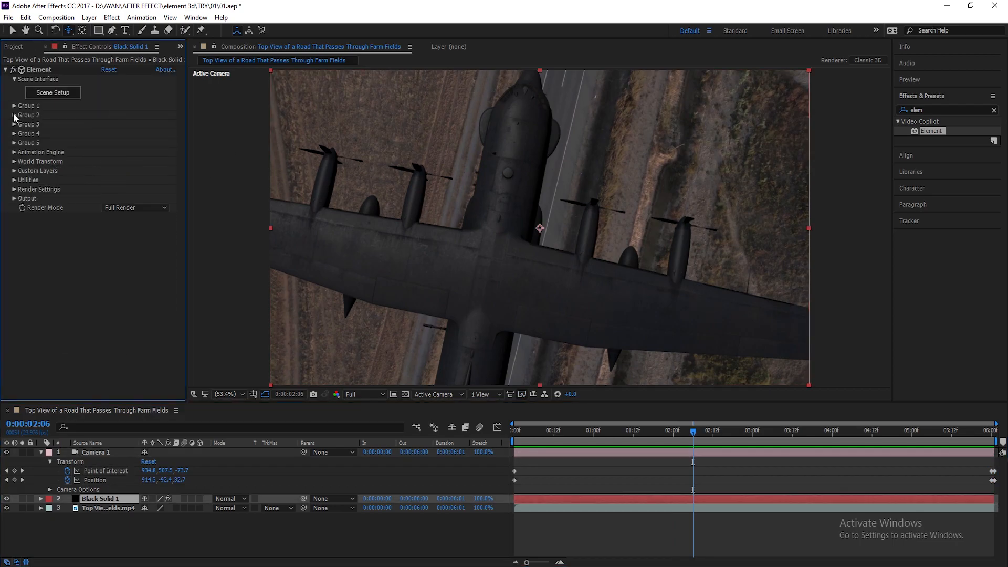
{"action": "left_click", "coordinate": [15, 162]}
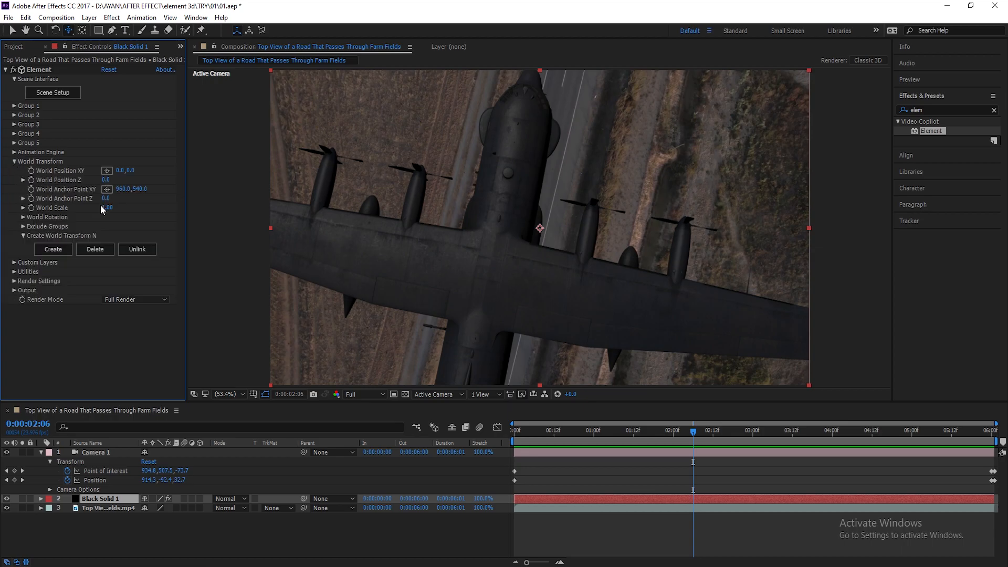
{"action": "left_click_drag", "start_coordinate": [112, 208], "coordinate": [608, 366]}
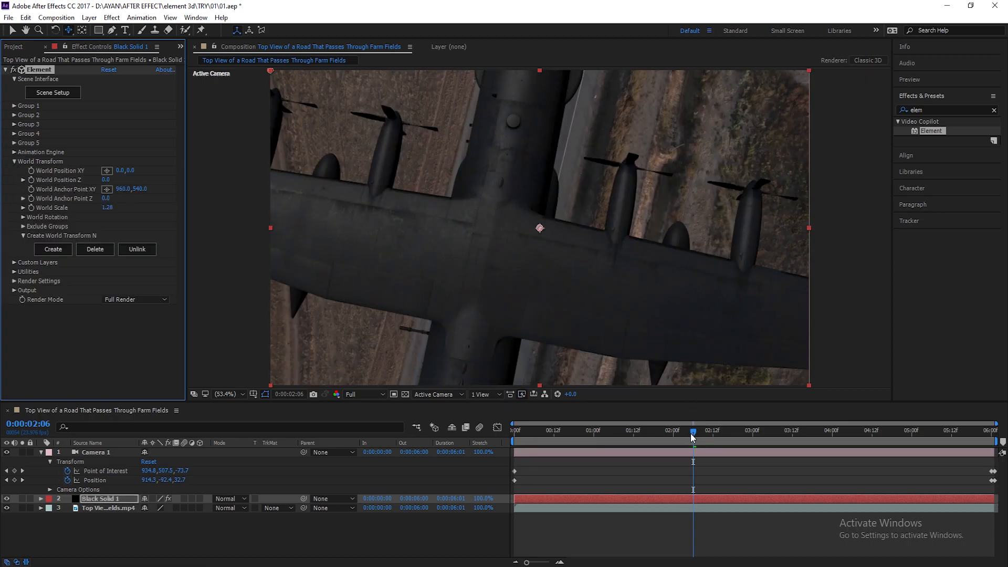
{"action": "left_click", "coordinate": [692, 435]}
{"action": "key", "text": "space"}
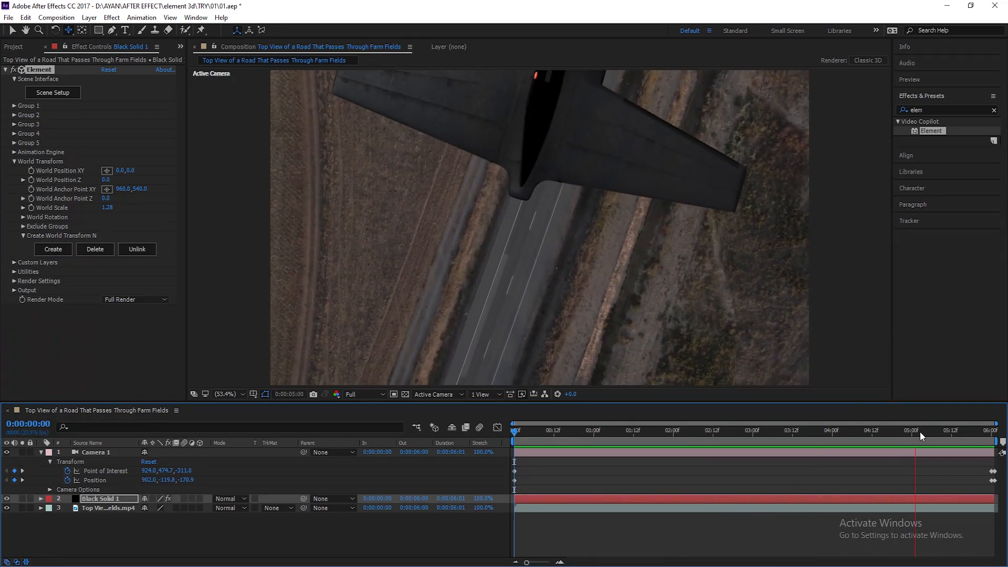
{"action": "key", "text": "space"}
Enlarge the aircraft further by setting Element's World Scale to 1.45, and preview the result
{"action": "left_click_drag", "start_coordinate": [970, 431], "coordinate": [683, 445]}
{"action": "left_click_drag", "start_coordinate": [103, 210], "coordinate": [121, 211]}
{"action": "key", "text": "space"}
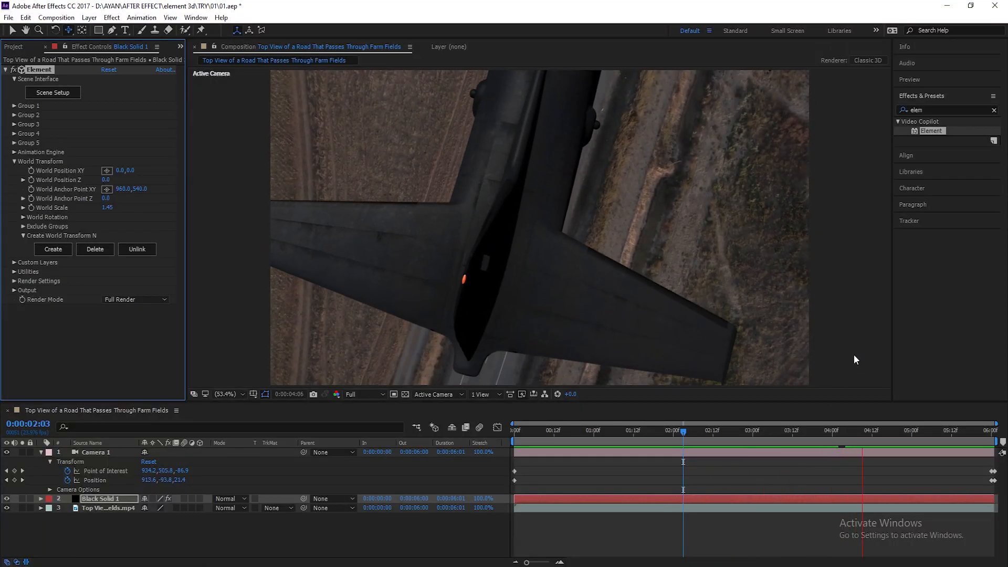
{"action": "key", "text": "space"}
Orbit the camera slightly at 0:00:06:00 and play back the adjusted flight
{"action": "left_click_drag", "start_coordinate": [967, 427], "coordinate": [991, 427]}
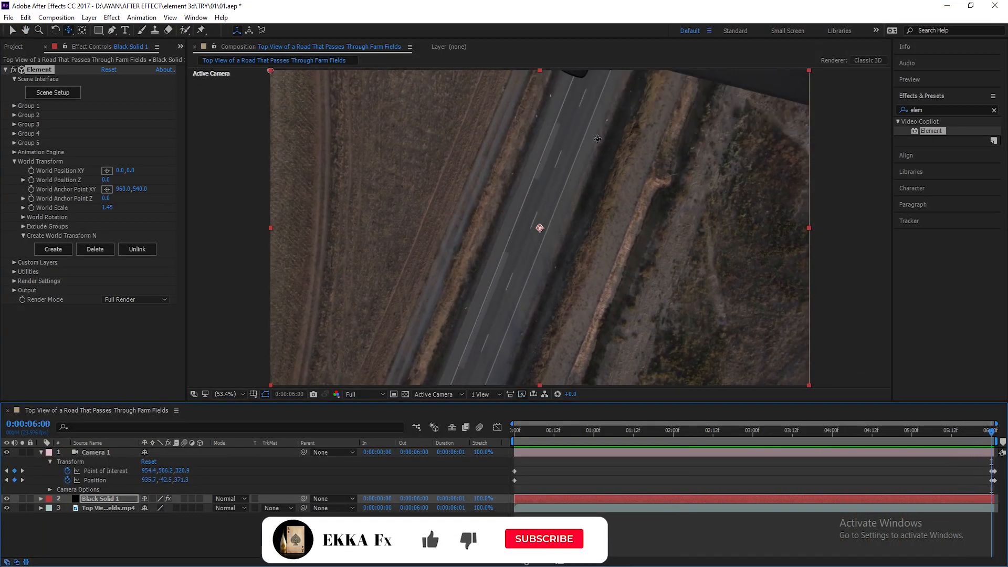
{"action": "left_click_drag", "start_coordinate": [597, 139], "coordinate": [596, 140]}
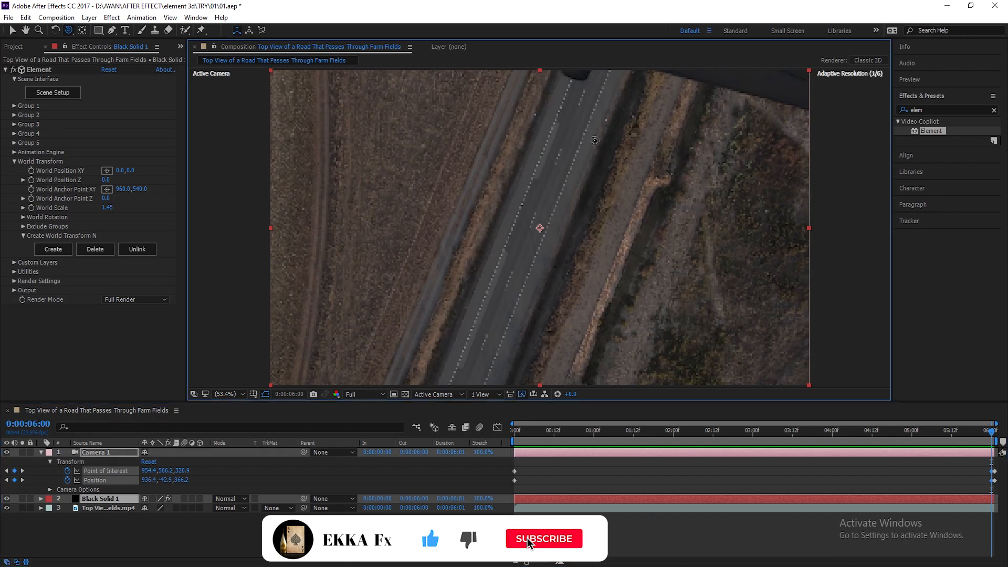
{"action": "key", "text": "space"}
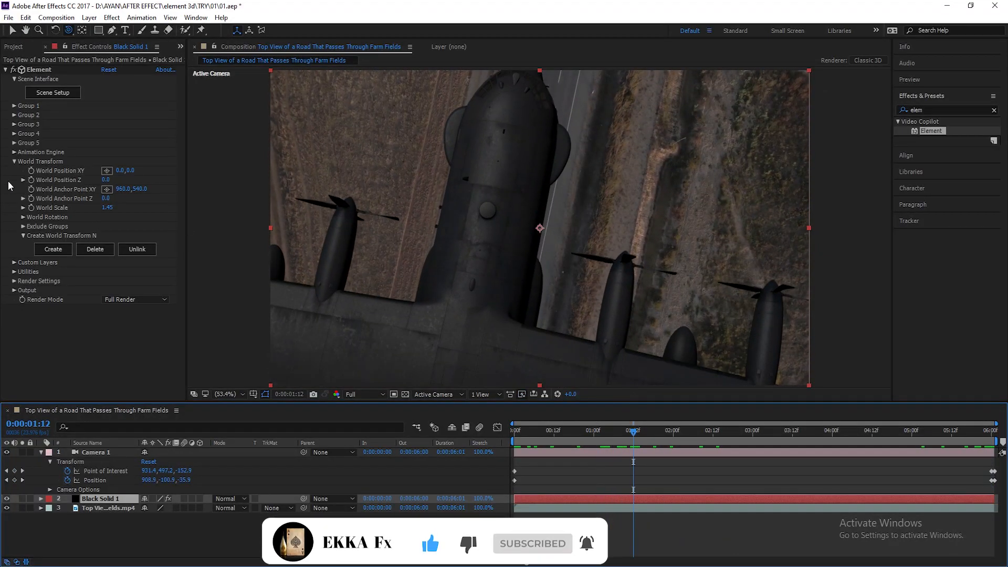
Animate the Group 1 Aircraft Rig Turbine from 0 at 0:00:00:00 to 5 revolutions at 0:00:06:00 and preview the propellers
{"action": "left_click", "coordinate": [14, 106]}
{"action": "left_click", "coordinate": [24, 152]}
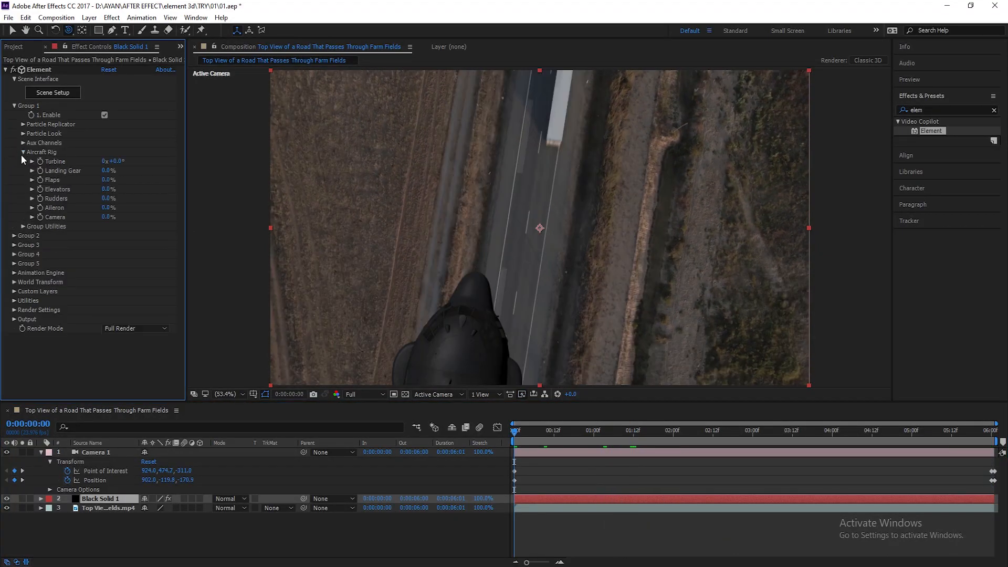
{"action": "left_click_drag", "start_coordinate": [553, 434], "coordinate": [991, 433]}
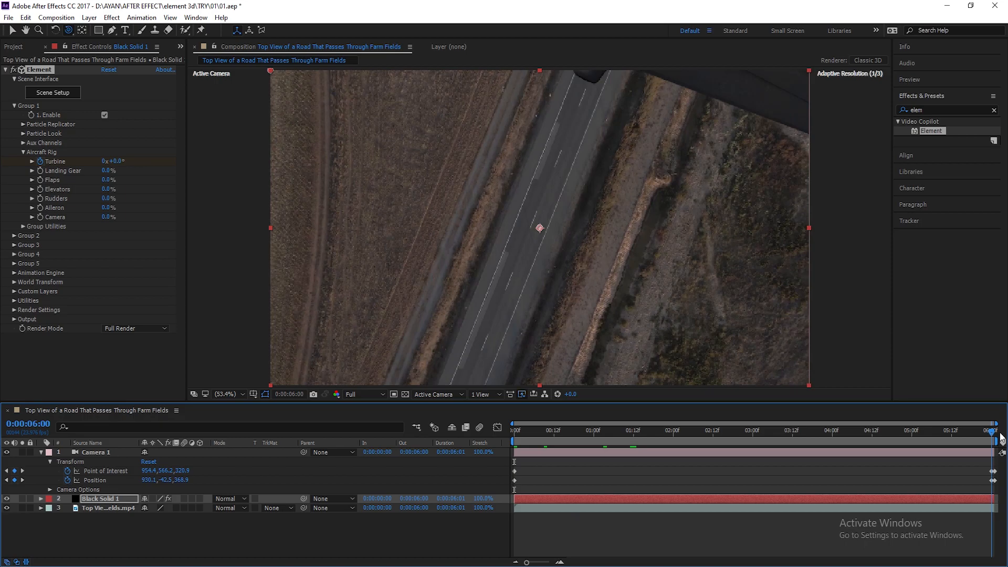
{"action": "left_click", "coordinate": [104, 162]}
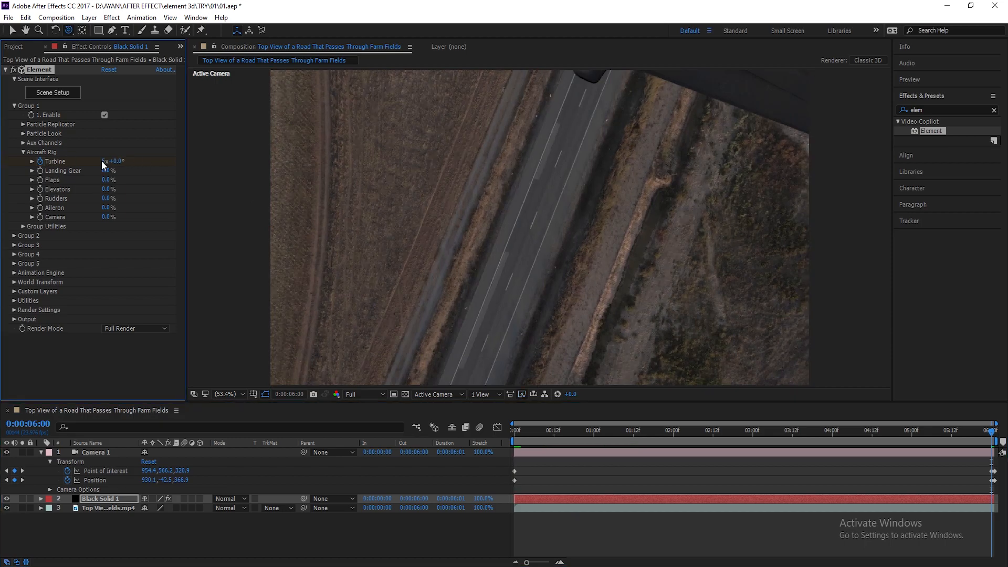
{"action": "key", "text": "Return"}
{"action": "key", "text": "space"}
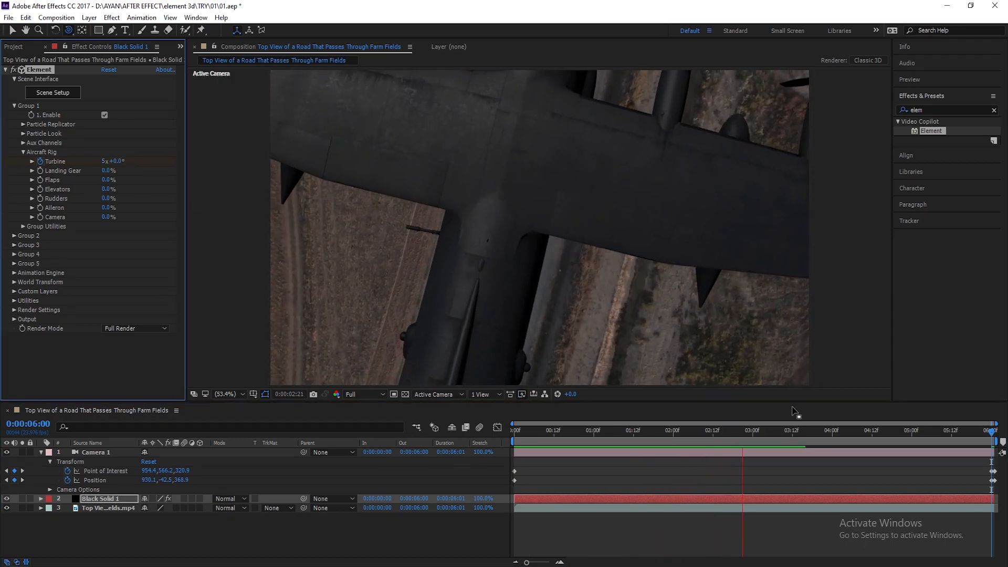
Increase the Turbine revolutions at 0:00:06:00 so the propellers spin faster, and preview the change
{"action": "key", "text": "space"}
{"action": "left_click", "coordinate": [104, 163]}
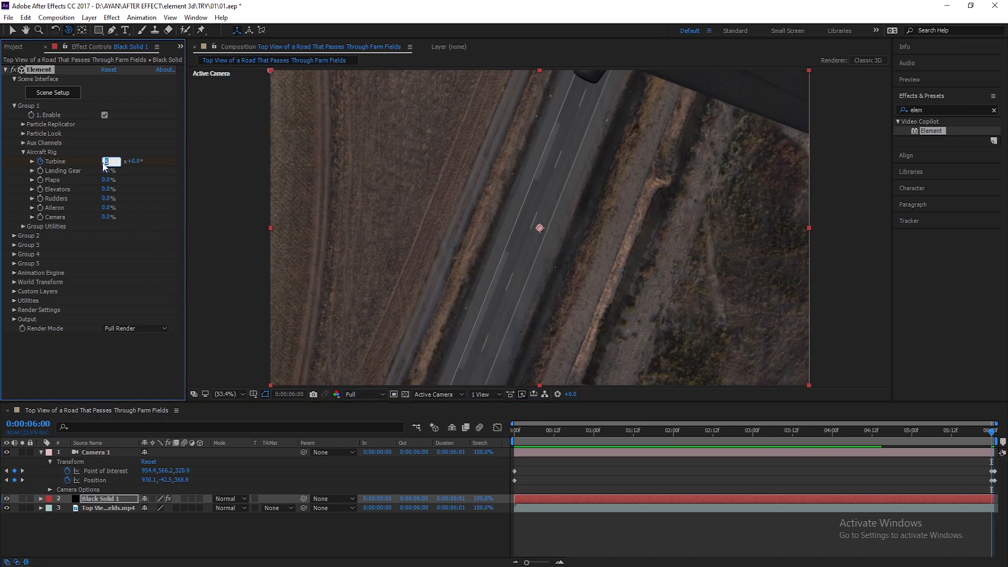
{"action": "key", "text": "space"}
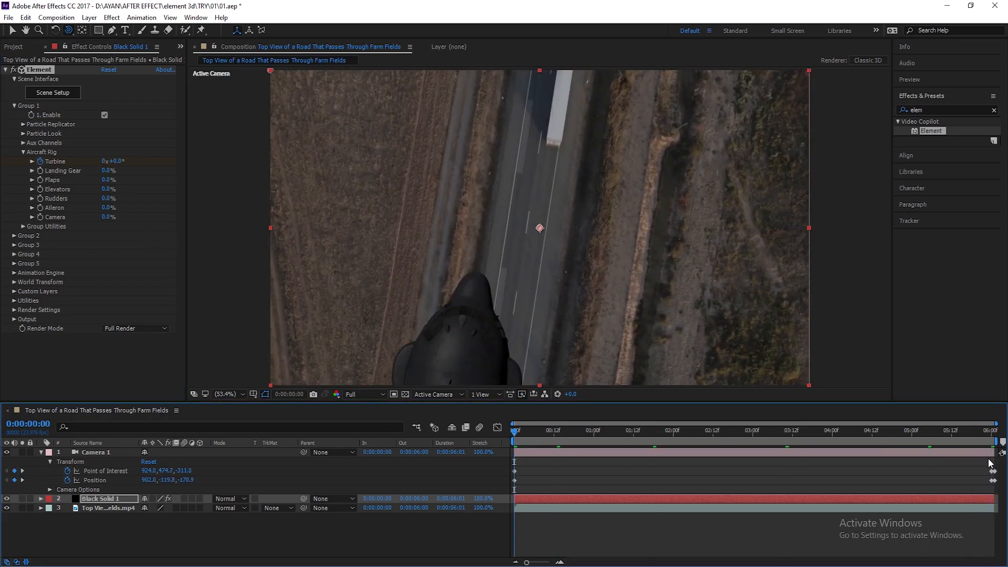
Remove the extra camera keyframes after 0:00:06:00 and collapse the Camera 1 properties
{"action": "left_click", "coordinate": [991, 463]}
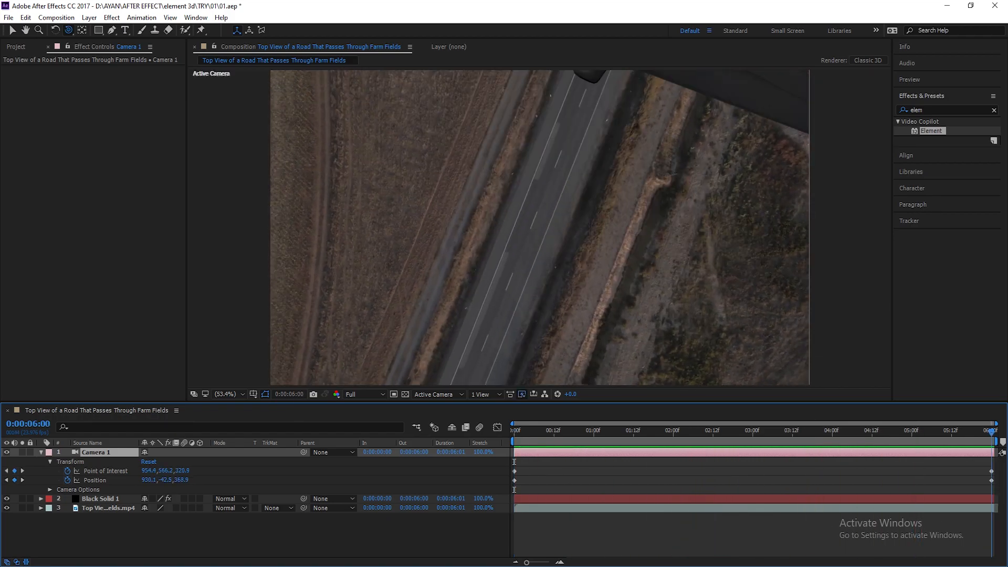
{"action": "left_click", "coordinate": [642, 443]}
{"action": "key", "text": "u"}
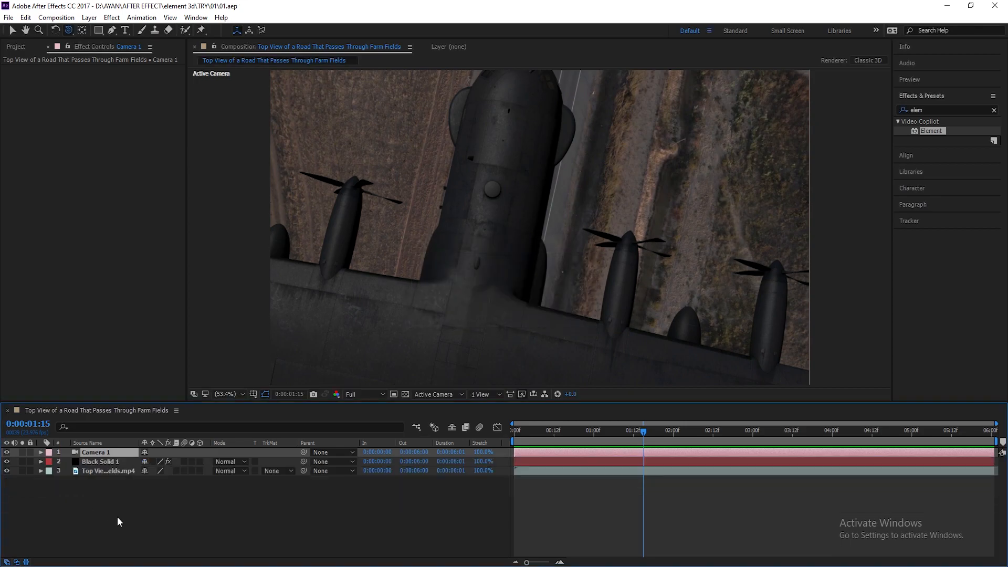
Add a white parallel light with 10000% intensity and Inverse Square Clamped falloff
{"action": "right_click", "coordinate": [218, 532]}
{"action": "mouse_move", "coordinate": [320, 413]}
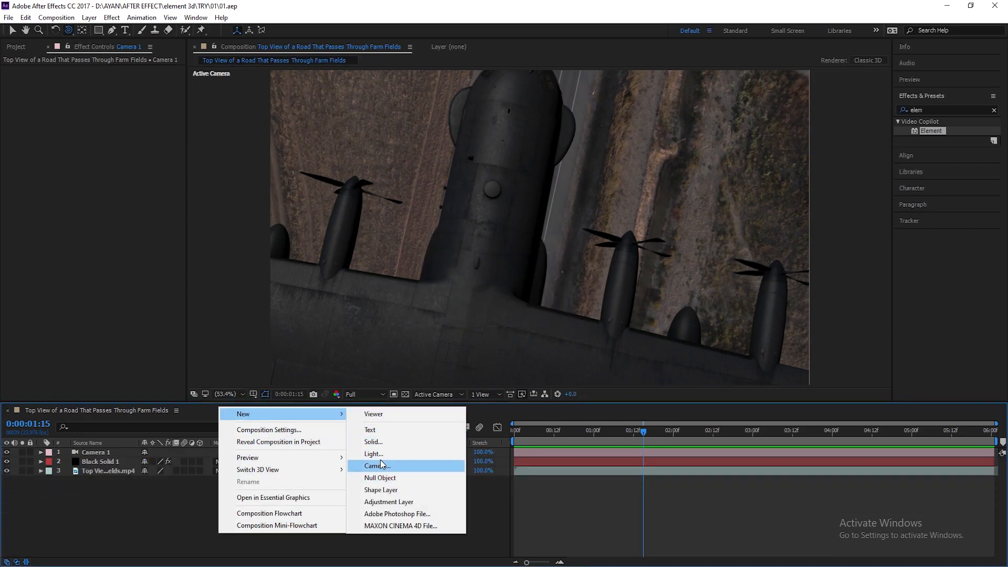
{"action": "left_click", "coordinate": [382, 453]}
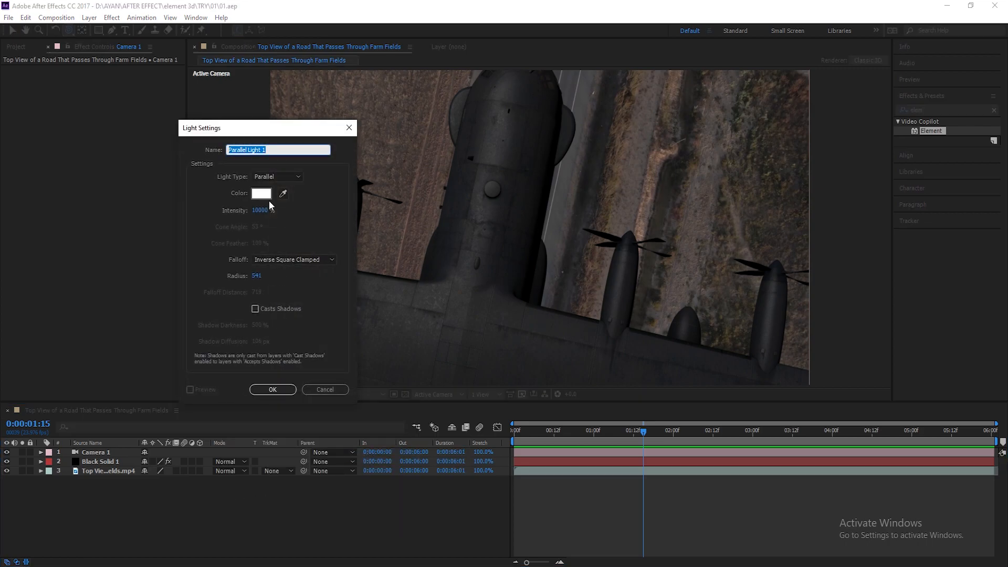
{"action": "left_click", "coordinate": [272, 390]}
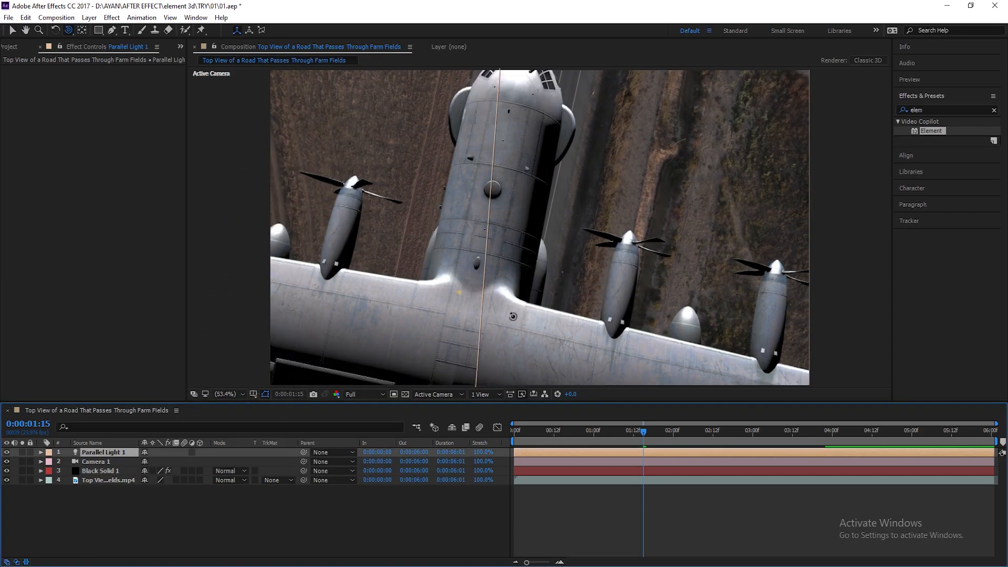
Show the composition in four views and place the light and its point of interest high above the aircraft
{"action": "scroll", "coordinate": [551, 306], "scroll_direction": "down", "scroll_amount": 6}
{"action": "left_click", "coordinate": [491, 395]}
{"action": "left_click", "coordinate": [500, 443]}
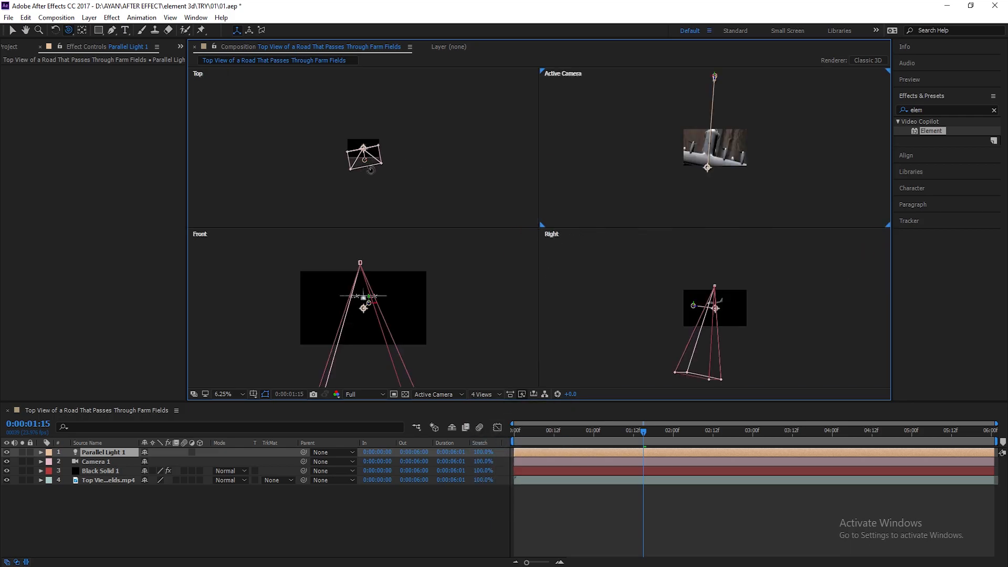
{"action": "key", "text": "v"}
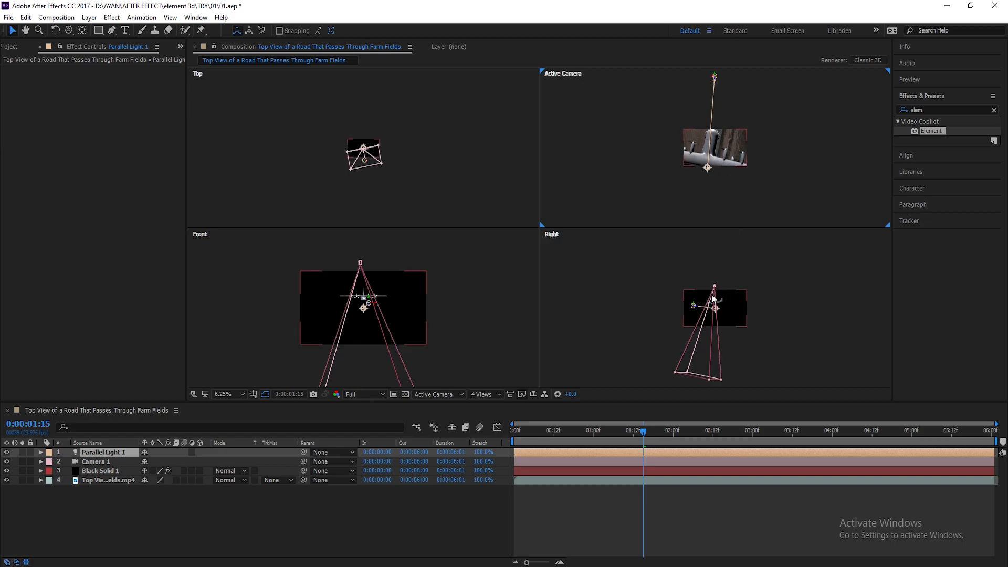
{"action": "left_click", "coordinate": [691, 306]}
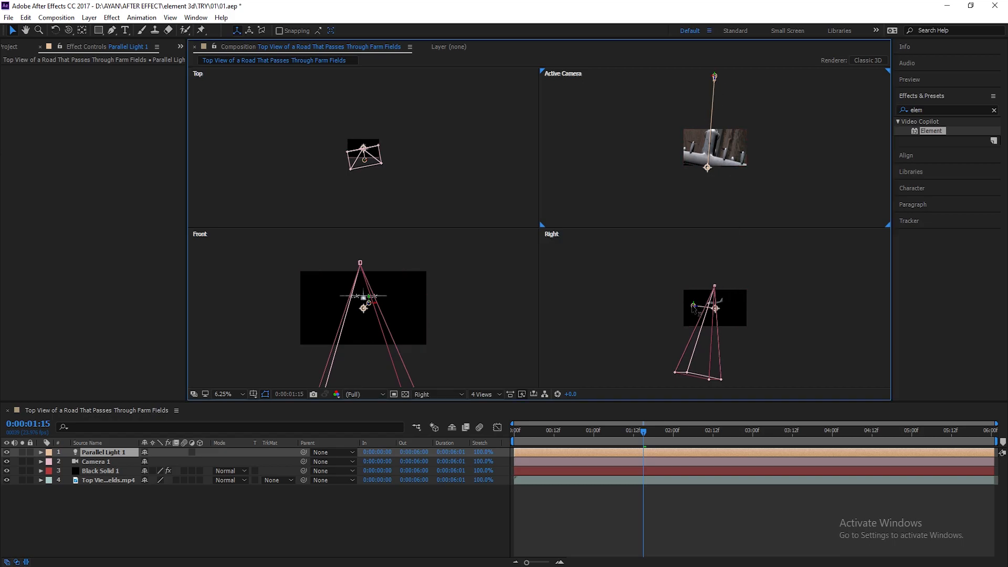
{"action": "left_click_drag", "start_coordinate": [692, 307], "coordinate": [721, 238]}
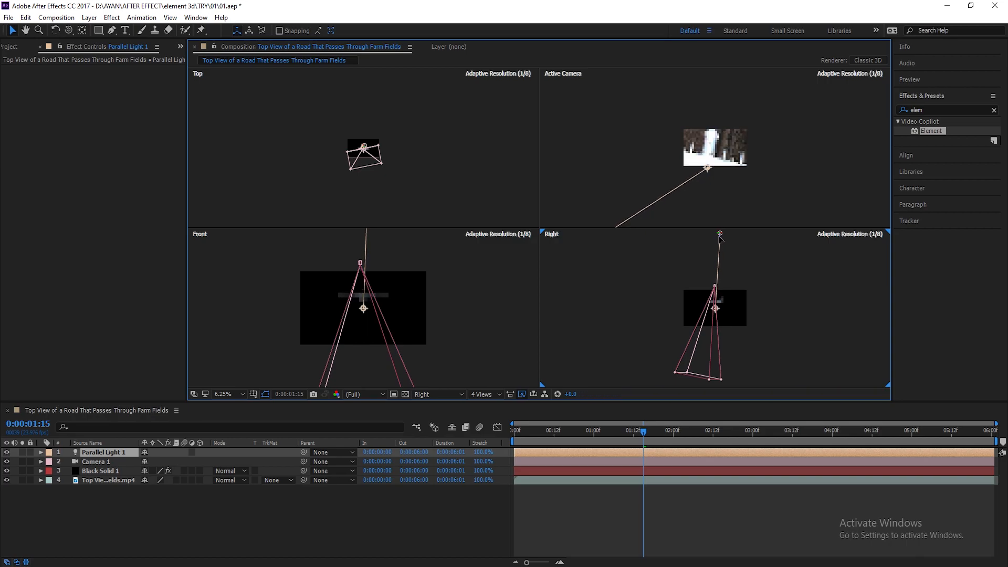
{"action": "left_click_drag", "start_coordinate": [716, 310], "coordinate": [713, 280]}
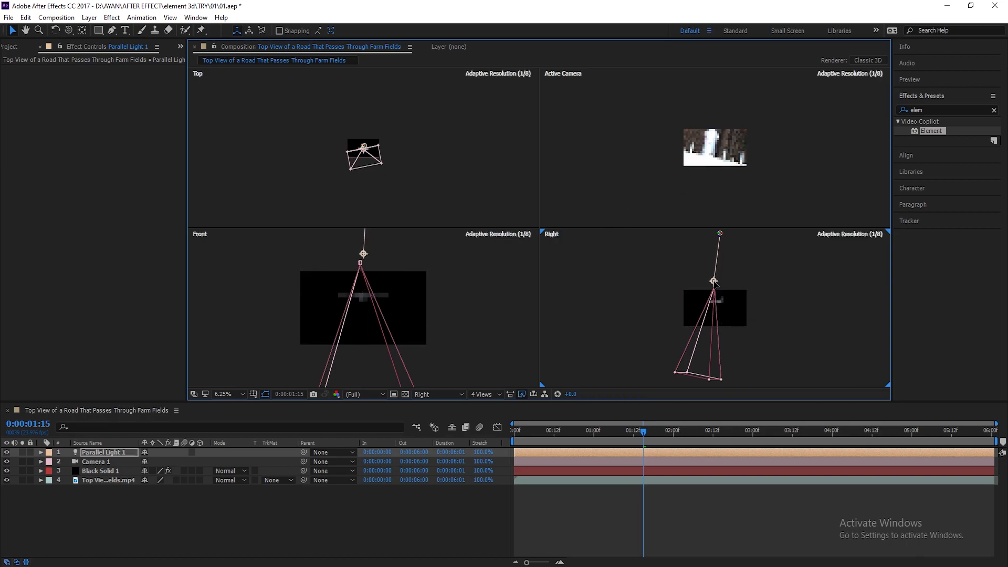
Reposition the parallel light using the Top, Front and Right views so it illuminates the aircraft from farther away
{"action": "scroll", "coordinate": [363, 152], "scroll_direction": "up", "scroll_amount": 6}
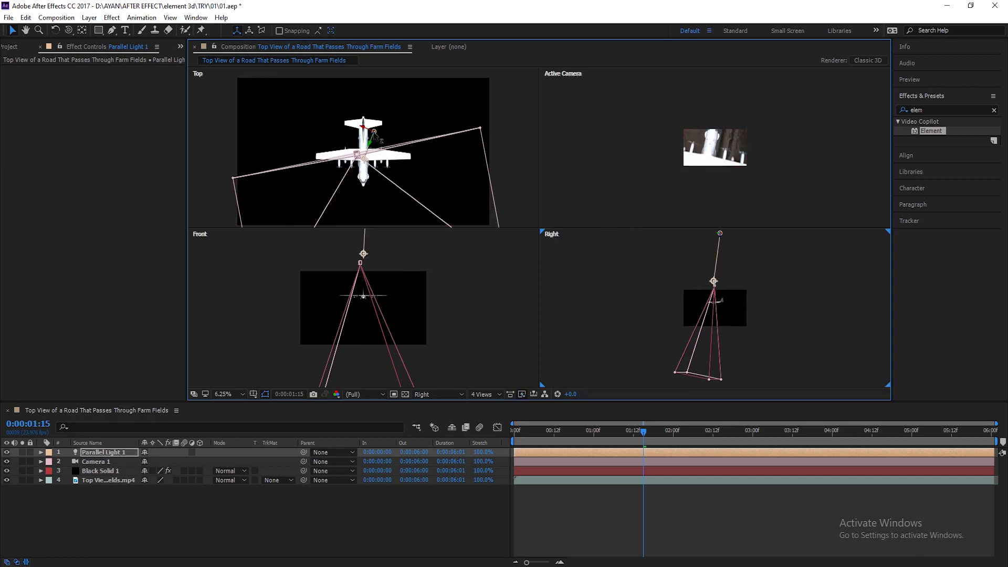
{"action": "left_click_drag", "start_coordinate": [375, 132], "coordinate": [497, 170]}
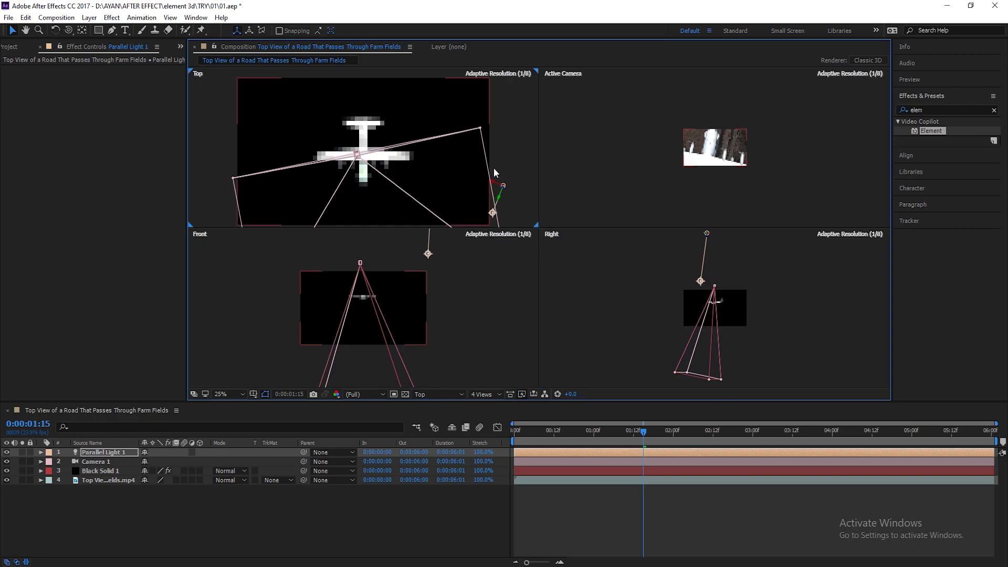
{"action": "left_click_drag", "start_coordinate": [428, 253], "coordinate": [371, 259]}
{"action": "left_click_drag", "start_coordinate": [700, 284], "coordinate": [639, 233]}
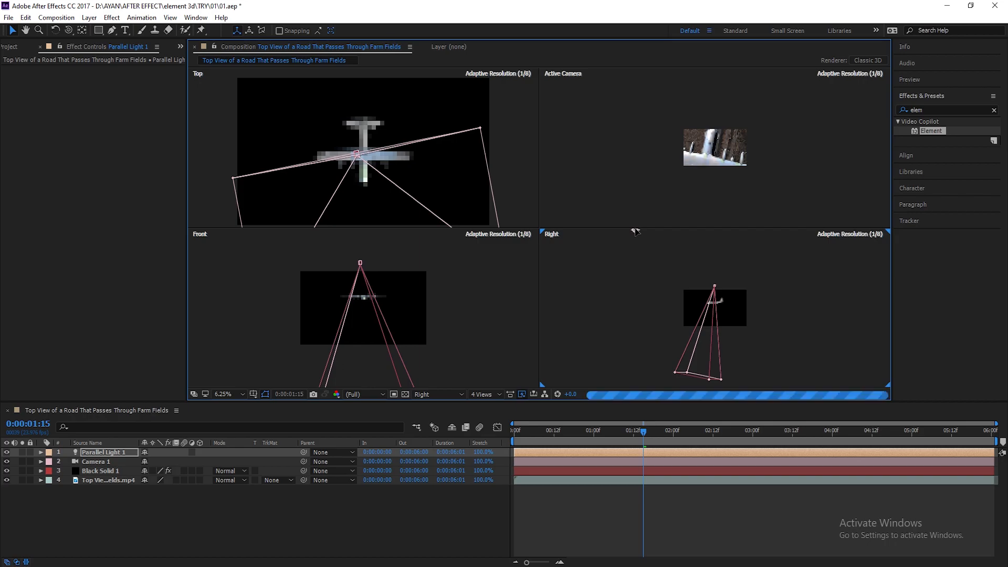
Return to a single Active Camera view at 25% magnification
{"action": "left_click", "coordinate": [482, 394]}
{"action": "left_click", "coordinate": [488, 403]}
{"action": "left_click", "coordinate": [224, 394]}
{"action": "left_click", "coordinate": [220, 435]}
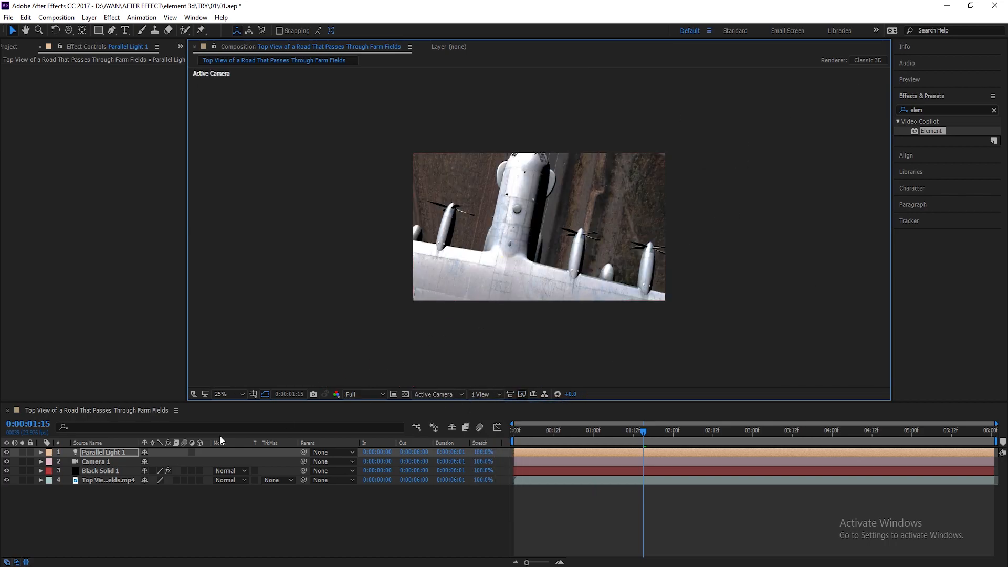
Reduce the intensity of Parallel Light 1 to 1000%
{"action": "double_click", "coordinate": [90, 456]}
{"action": "left_click_drag", "start_coordinate": [258, 210], "coordinate": [272, 210]}
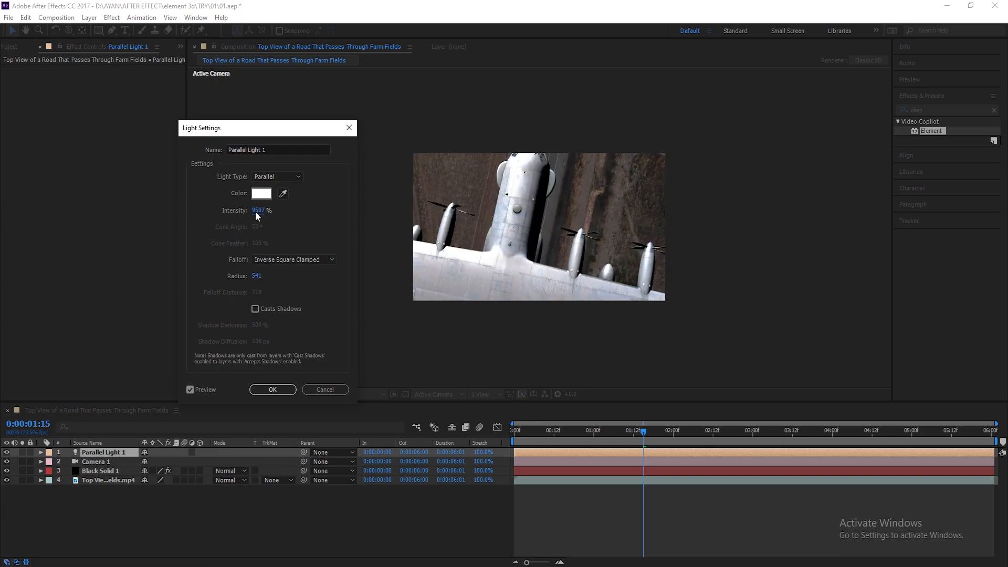
{"action": "type", "text": "1000"}
{"action": "key", "text": "Return"}
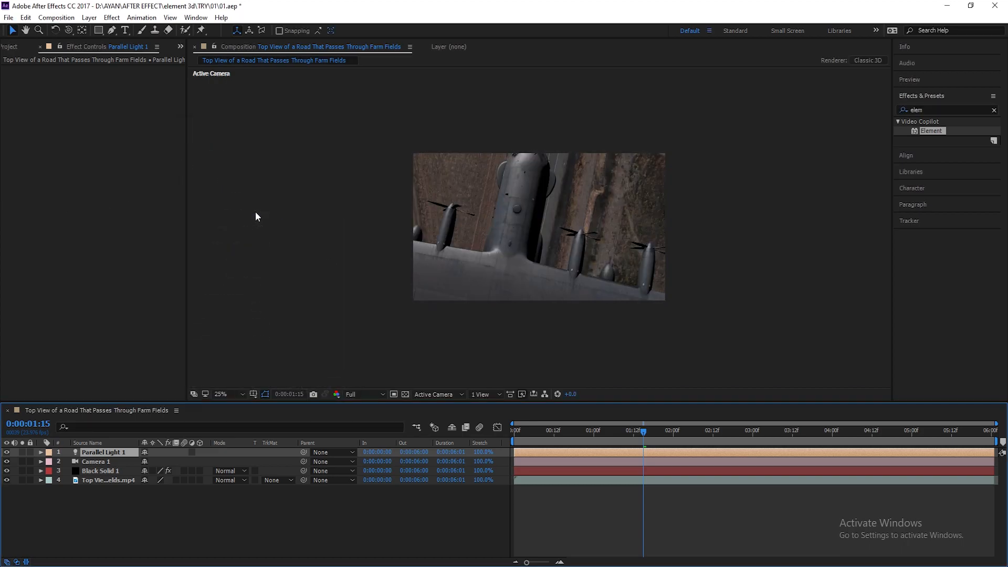
Fine-tune Parallel Light 1 with an intensity of about 1498% and a radius of about 524
{"action": "double_click", "coordinate": [120, 453]}
{"action": "left_click_drag", "start_coordinate": [259, 213], "coordinate": [274, 213]}
{"action": "left_click_drag", "start_coordinate": [262, 276], "coordinate": [259, 277]}
{"action": "left_click_drag", "start_coordinate": [259, 211], "coordinate": [337, 210]}
{"action": "left_click", "coordinate": [275, 388]}
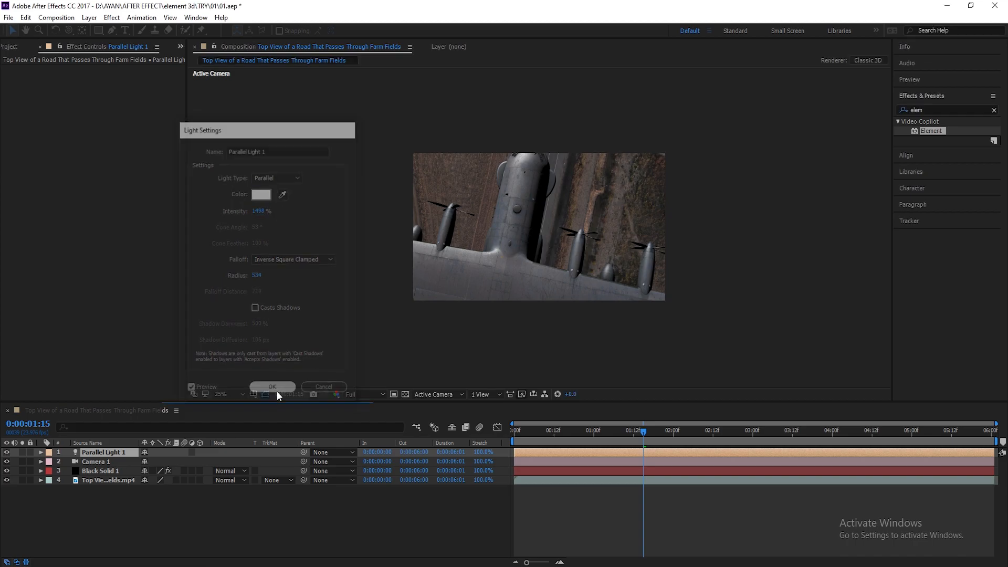
Toggle the visibility of Parallel Light 1 to compare the aircraft with and without it
{"action": "left_click", "coordinate": [6, 453]}
{"action": "left_click", "coordinate": [7, 453]}
{"action": "left_click", "coordinate": [7, 453]}
{"action": "left_click", "coordinate": [6, 453]}
Fit the composition to the viewer, save the project and preview the lit aircraft
{"action": "left_click", "coordinate": [231, 393]}
{"action": "left_click", "coordinate": [234, 200]}
{"action": "key", "text": "ctrl+s"}
{"action": "key", "text": "space"}
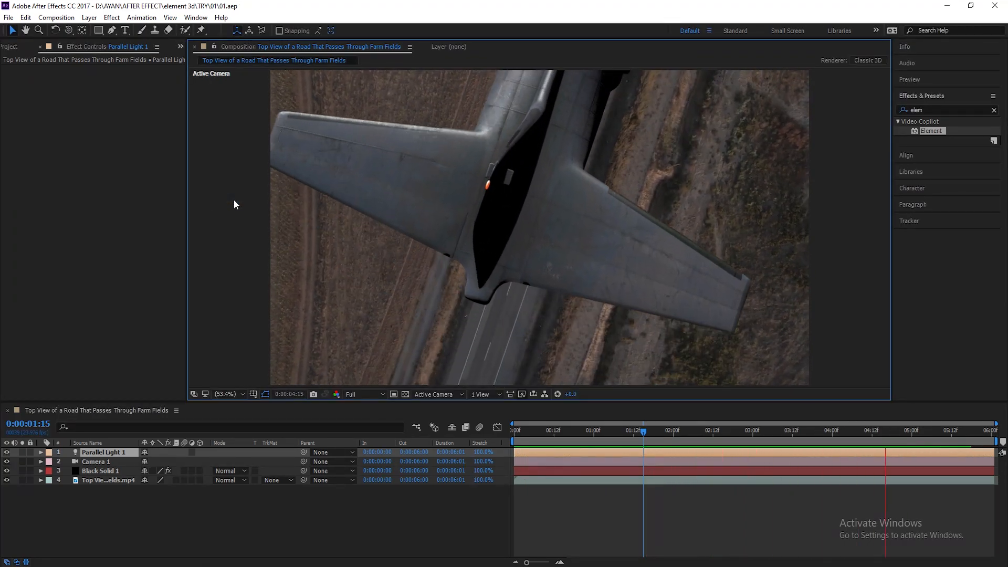
Apply a Curves effect to Black Solid 1 and make a very slight adjustment at the middle of the RGB curve
{"action": "left_click_drag", "start_coordinate": [671, 427], "coordinate": [630, 445]}
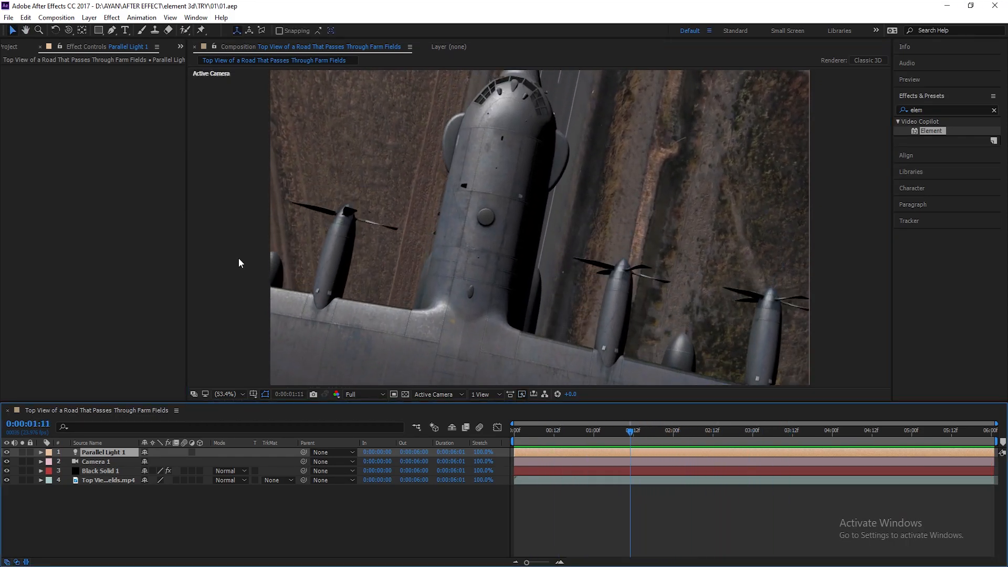
{"action": "left_click", "coordinate": [110, 470]}
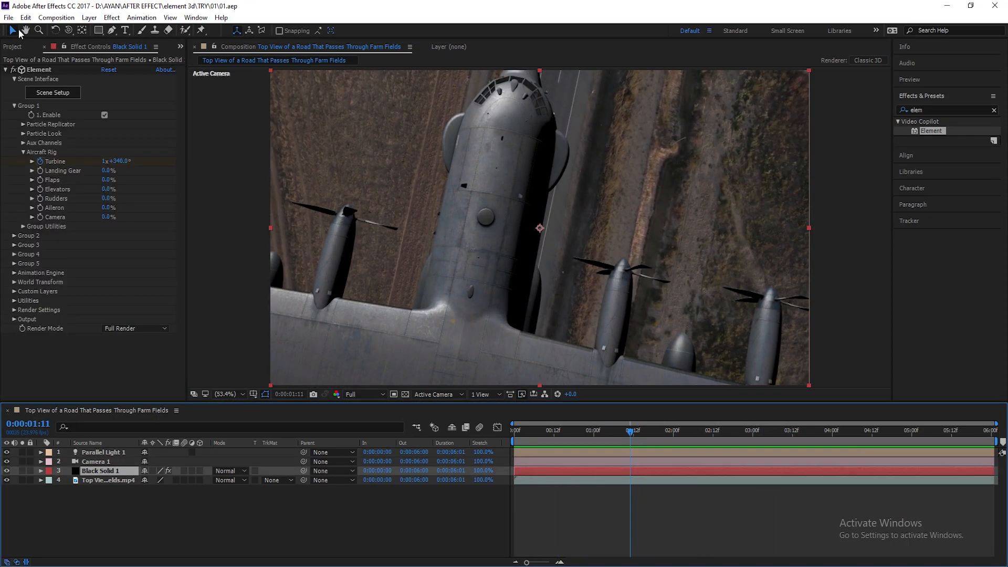
{"action": "left_click", "coordinate": [5, 70]}
{"action": "left_click", "coordinate": [112, 18]}
{"action": "mouse_move", "coordinate": [203, 131]}
{"action": "left_click", "coordinate": [314, 328]}
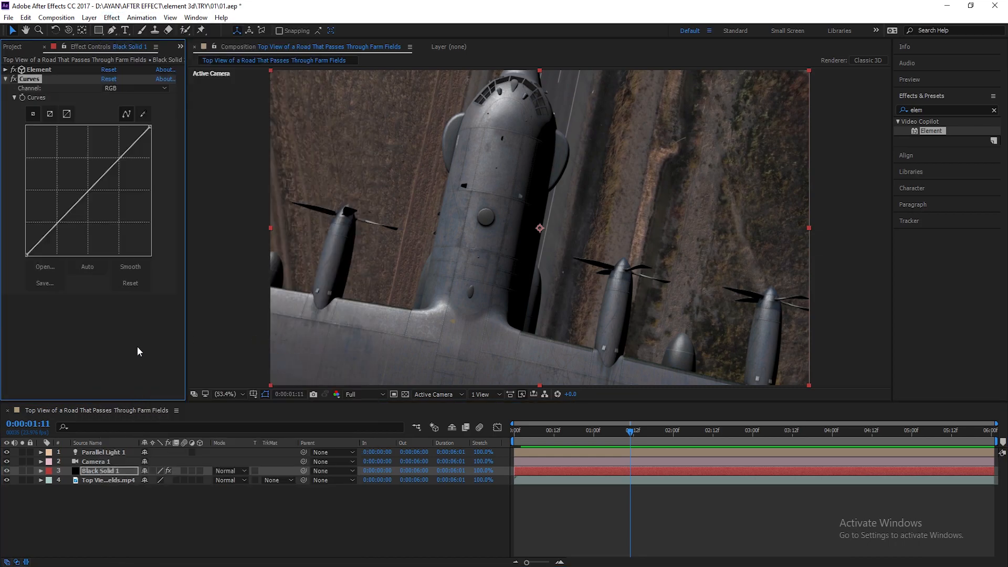
{"action": "mouse_move", "coordinate": [88, 193]}
{"action": "left_mouse_down"}
{"action": "mouse_move", "coordinate": [84, 179]}
{"action": "mouse_move", "coordinate": [90, 195]}
{"action": "left_mouse_up"}
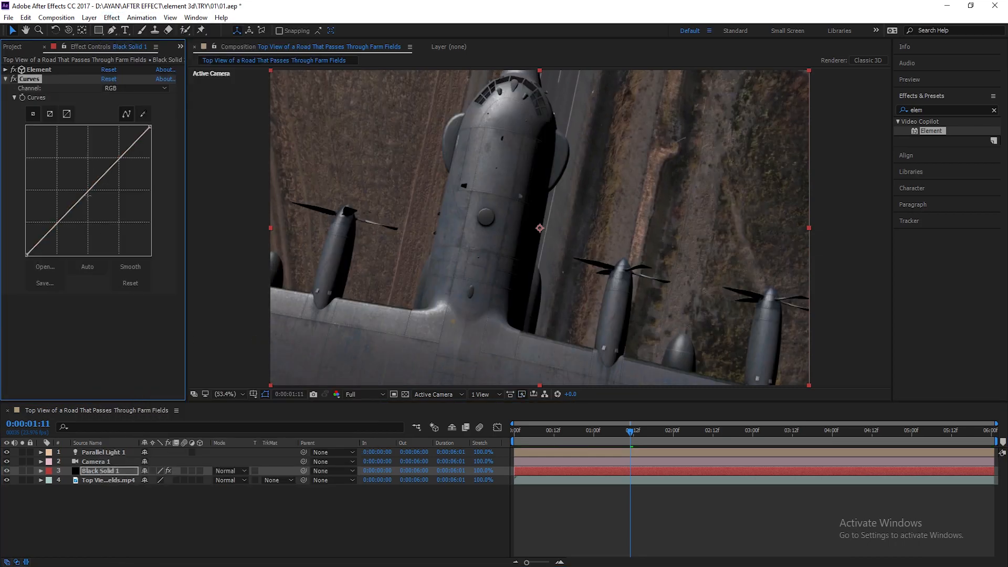
Warm the aircraft with Curves by raising the red shadows and slightly lowering the blue shadows and green midtones
{"action": "left_click", "coordinate": [134, 88]}
{"action": "left_click", "coordinate": [134, 109]}
{"action": "left_click_drag", "start_coordinate": [26, 256], "coordinate": [27, 248]}
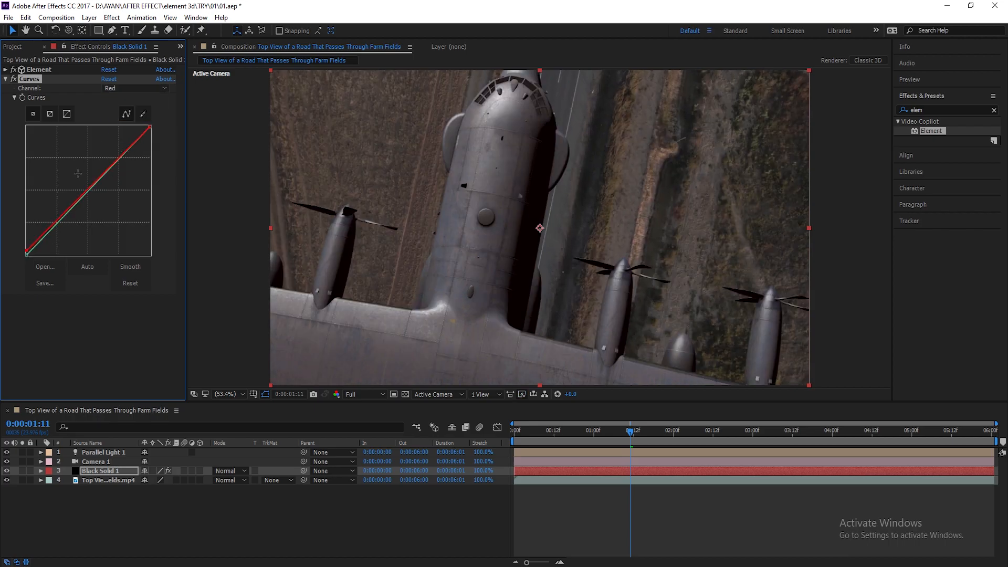
{"action": "left_click", "coordinate": [118, 88]}
{"action": "left_click", "coordinate": [134, 128]}
{"action": "left_click_drag", "start_coordinate": [26, 256], "coordinate": [30, 259]}
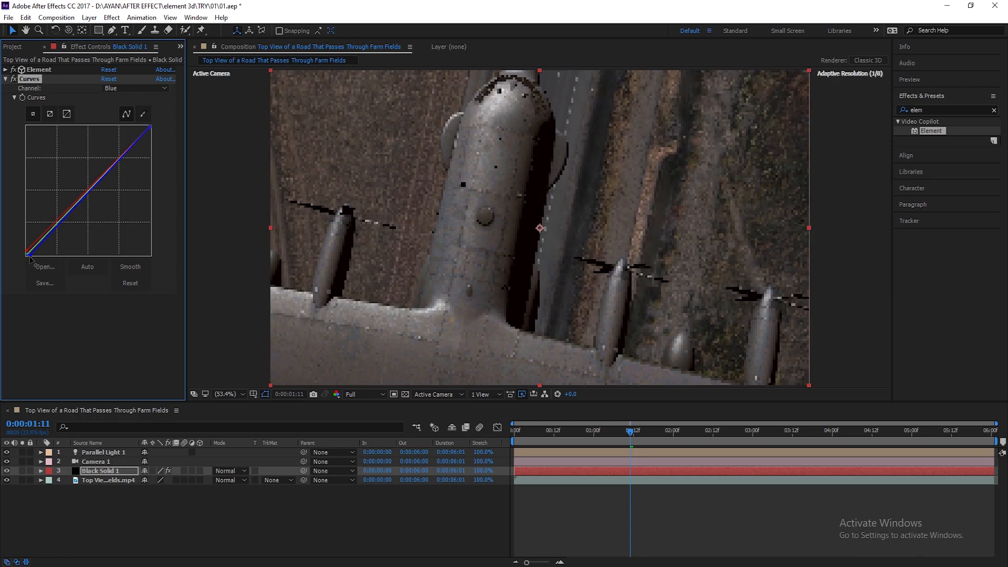
{"action": "left_click", "coordinate": [135, 89]}
{"action": "left_click", "coordinate": [126, 127]}
{"action": "left_click_drag", "start_coordinate": [87, 194], "coordinate": [86, 194]}
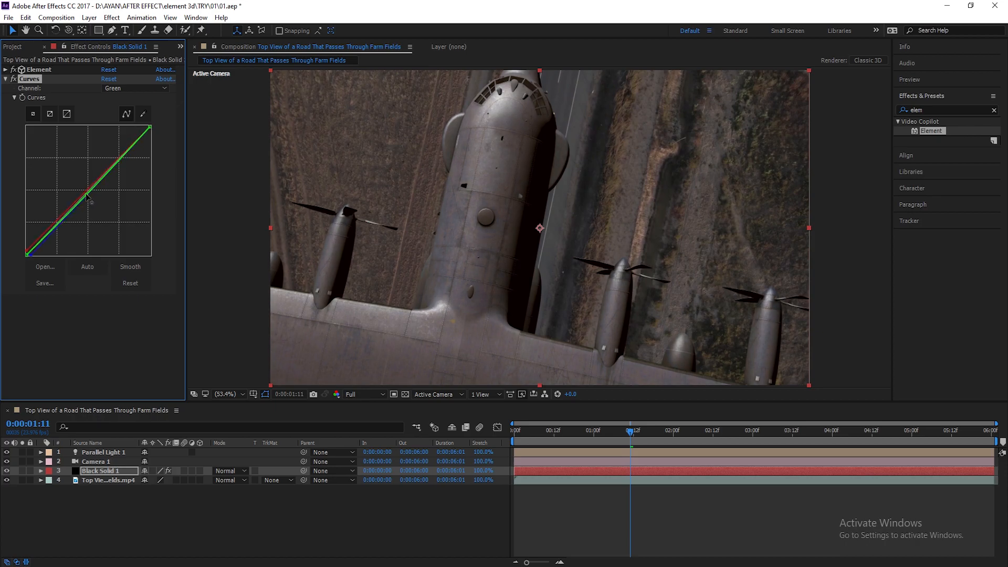
Try a Fast Box Blur with a blur radius of 3 on Black Solid 1 and remove the effect
{"action": "left_click", "coordinate": [6, 78]}
{"action": "left_click", "coordinate": [111, 17]}
{"action": "mouse_move", "coordinate": [210, 85]}
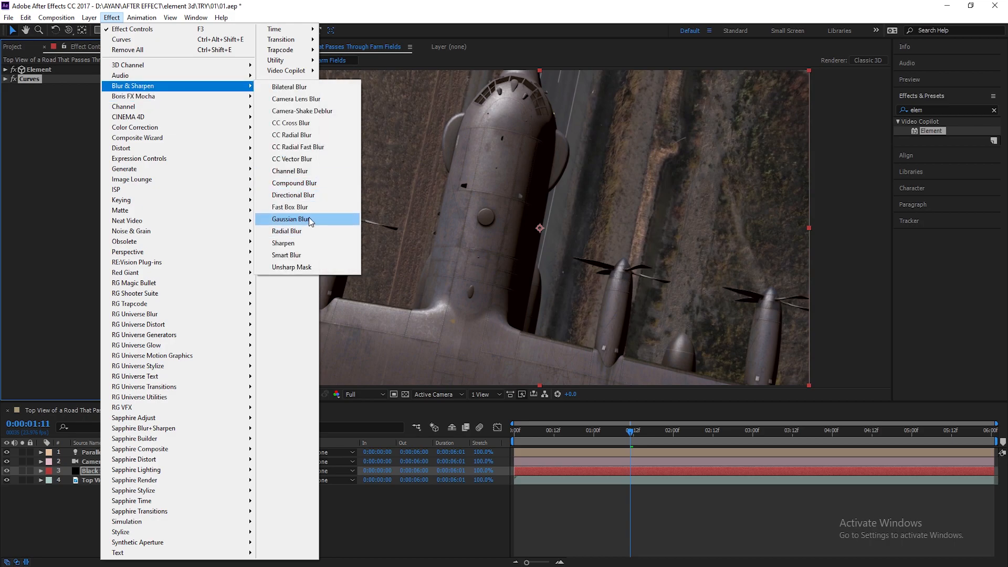
{"action": "left_click", "coordinate": [304, 206]}
{"action": "left_click", "coordinate": [105, 125]}
{"action": "left_click", "coordinate": [106, 97]}
{"action": "type", "text": "3"}
{"action": "key", "text": "Return"}
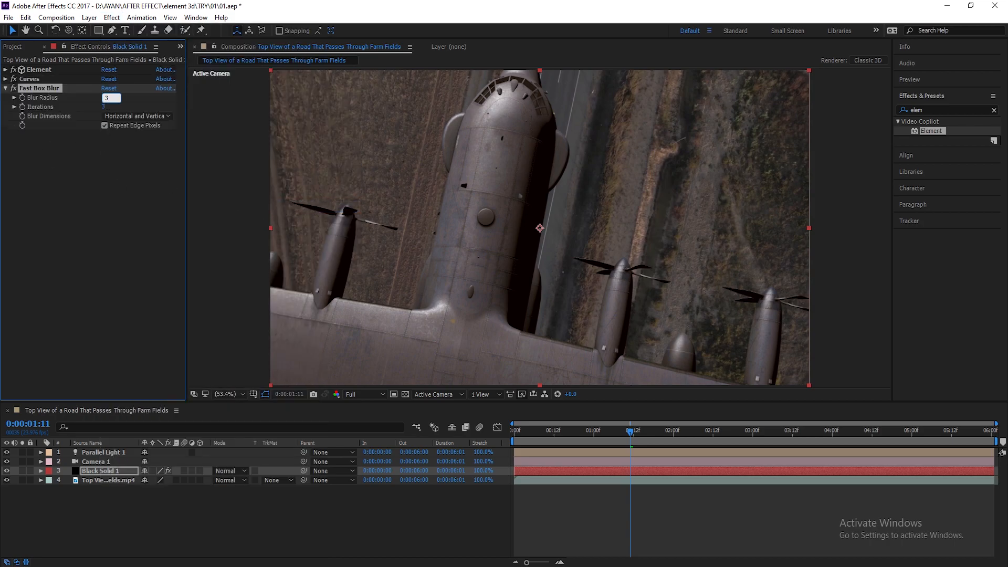
{"action": "left_click_drag", "start_coordinate": [105, 97], "coordinate": [102, 107]}
{"action": "key", "text": "Delete"}
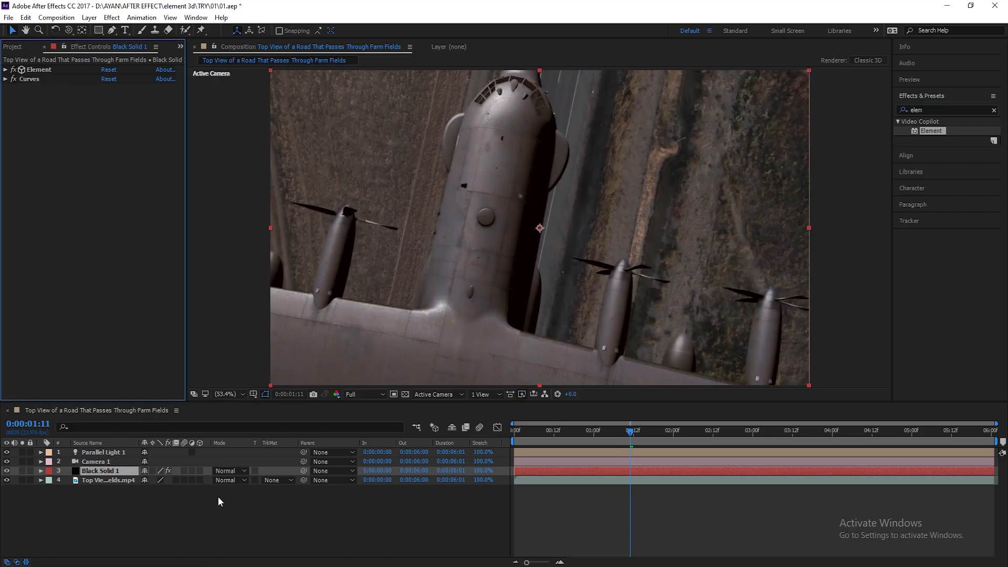
Try a Radial Blur on the road footage layer and remove the effect
{"action": "left_click", "coordinate": [112, 481]}
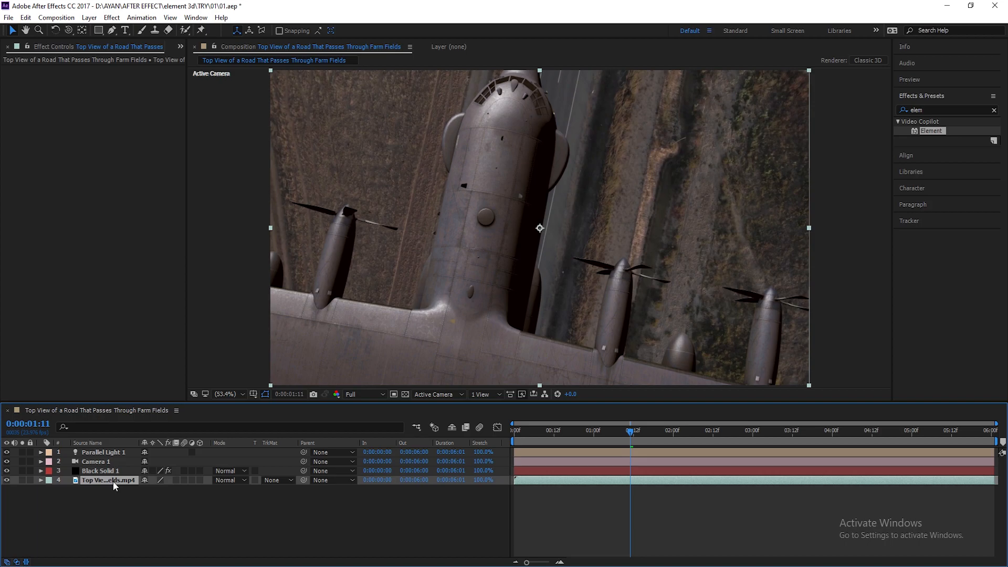
{"action": "left_click", "coordinate": [111, 18]}
{"action": "mouse_move", "coordinate": [156, 87]}
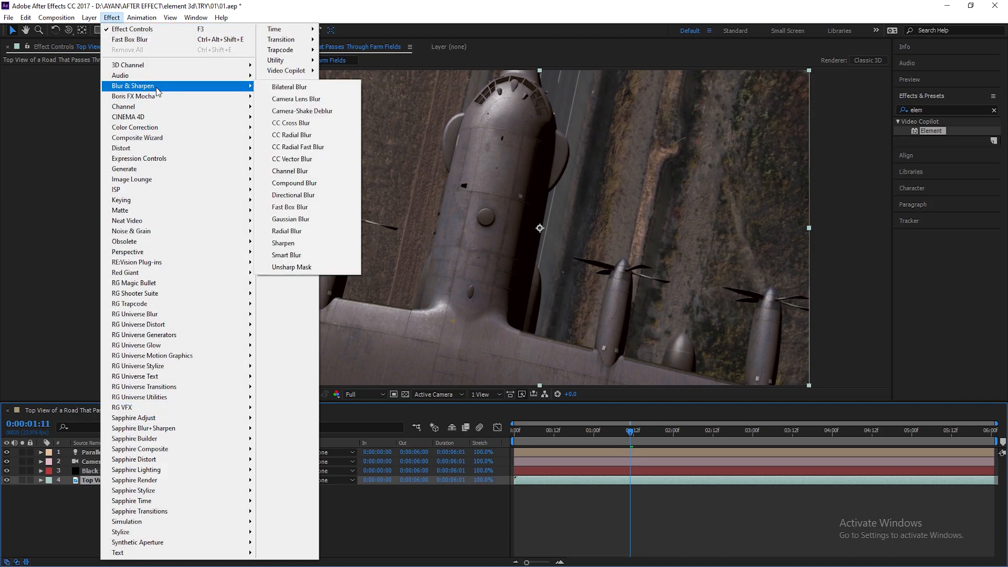
{"action": "left_click", "coordinate": [305, 230]}
{"action": "key", "text": "Delete"}
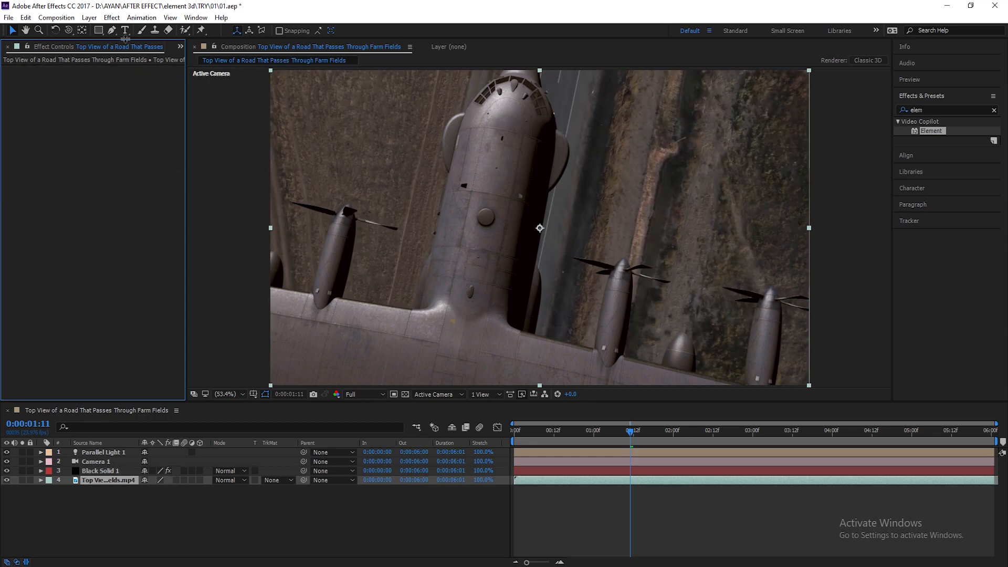
Apply a Fast Box Blur to the road footage layer with a blur radius of 3
{"action": "left_click", "coordinate": [112, 18]}
{"action": "mouse_move", "coordinate": [182, 87]}
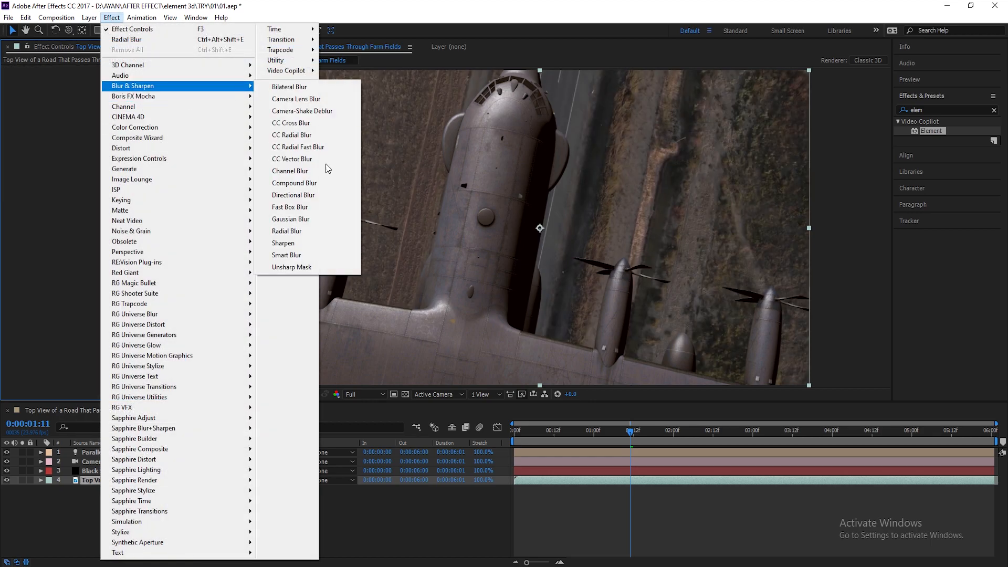
{"action": "left_click", "coordinate": [297, 212]}
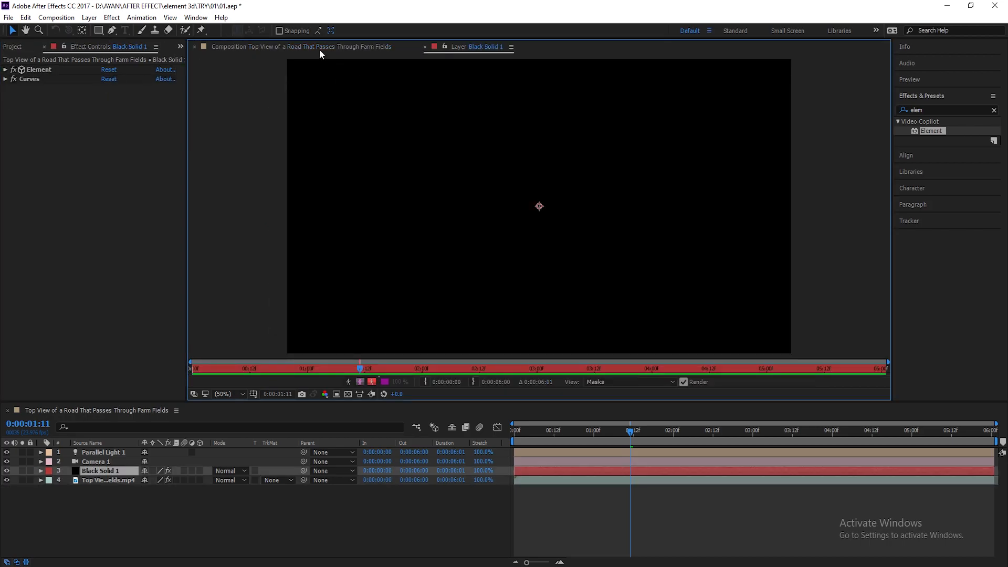
{"action": "left_click", "coordinate": [319, 47]}
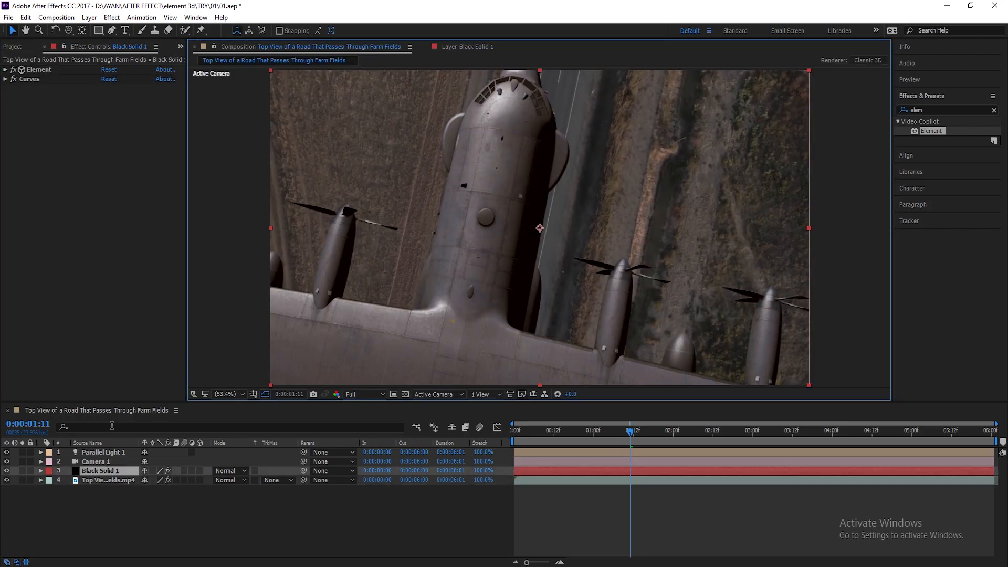
{"action": "left_click", "coordinate": [107, 479]}
{"action": "left_click", "coordinate": [105, 78]}
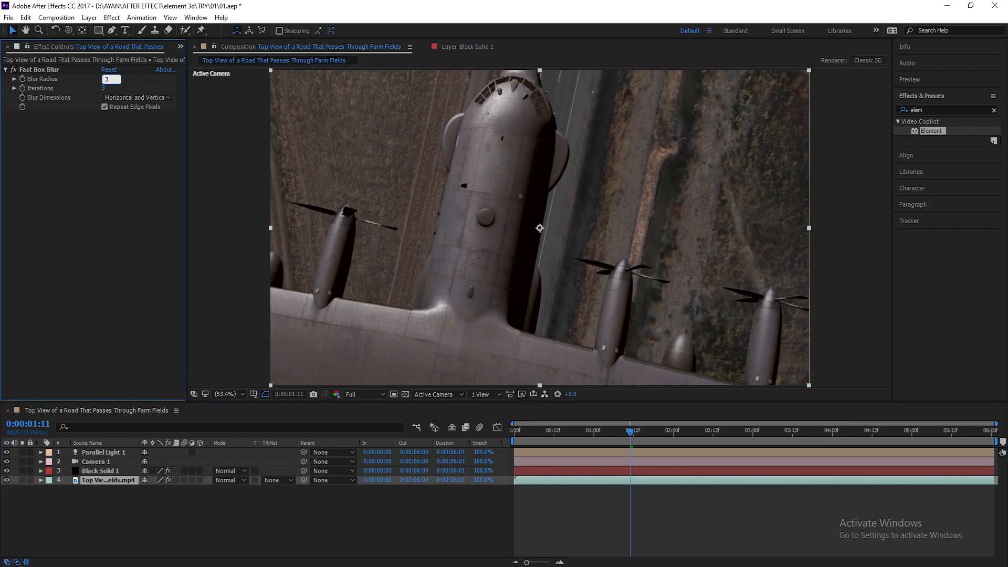
{"action": "type", "text": "3"}
{"action": "key", "text": "Return"}
Reduce the road footage's Fast Box Blur radius to 1.5 and preview the shot
{"action": "left_click_drag", "start_coordinate": [630, 431], "coordinate": [554, 431]}
{"action": "left_click", "coordinate": [105, 78]}
{"action": "type", "text": "1"}
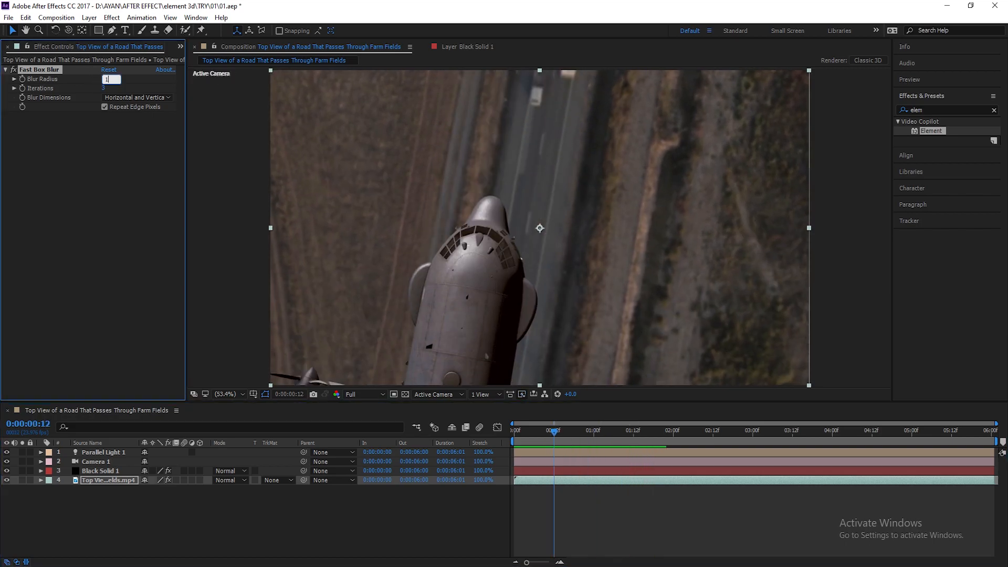
{"action": "type", "text": ".5"}
{"action": "key", "text": "Return"}
{"action": "key", "text": "space"}
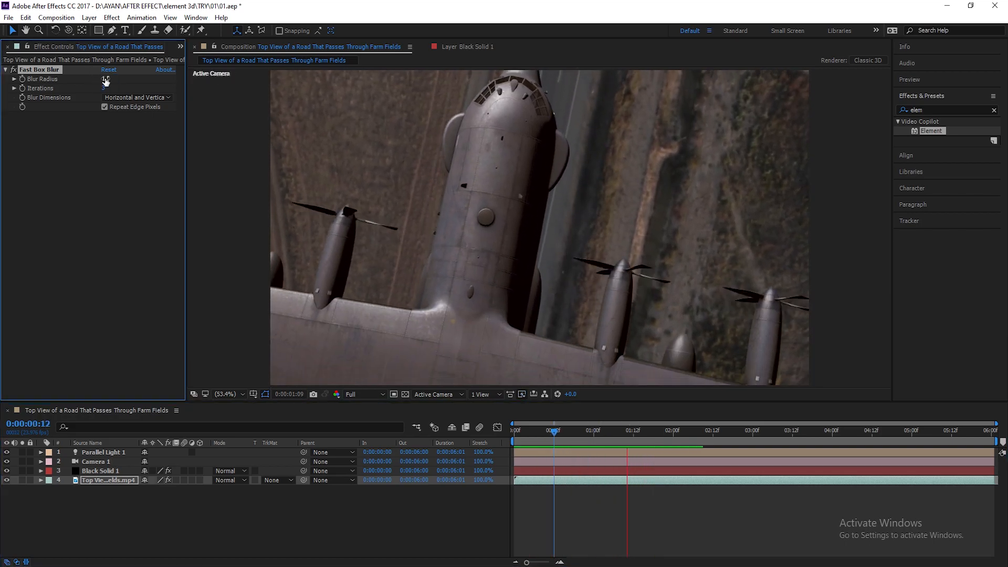
Raise the intensity of Parallel Light 1 to about 1960% and undo a trial change of its light type
{"action": "left_click_drag", "start_coordinate": [690, 433], "coordinate": [613, 445]}
{"action": "left_click", "coordinate": [115, 452]}
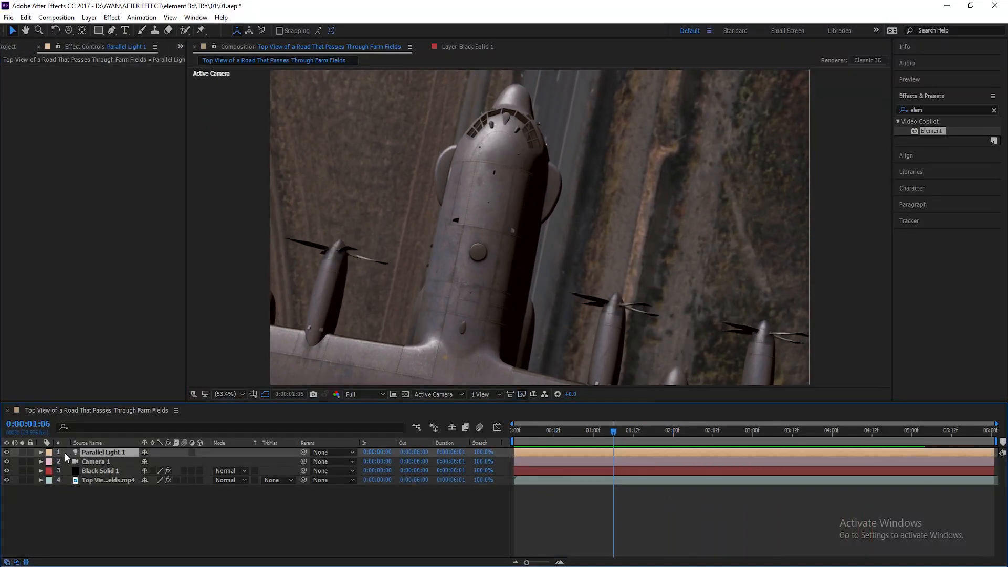
{"action": "key", "text": "t"}
{"action": "left_click_drag", "start_coordinate": [151, 471], "coordinate": [400, 471]}
{"action": "left_click", "coordinate": [164, 461]}
{"action": "left_click", "coordinate": [184, 482]}
{"action": "key", "text": "ctrl+z"}
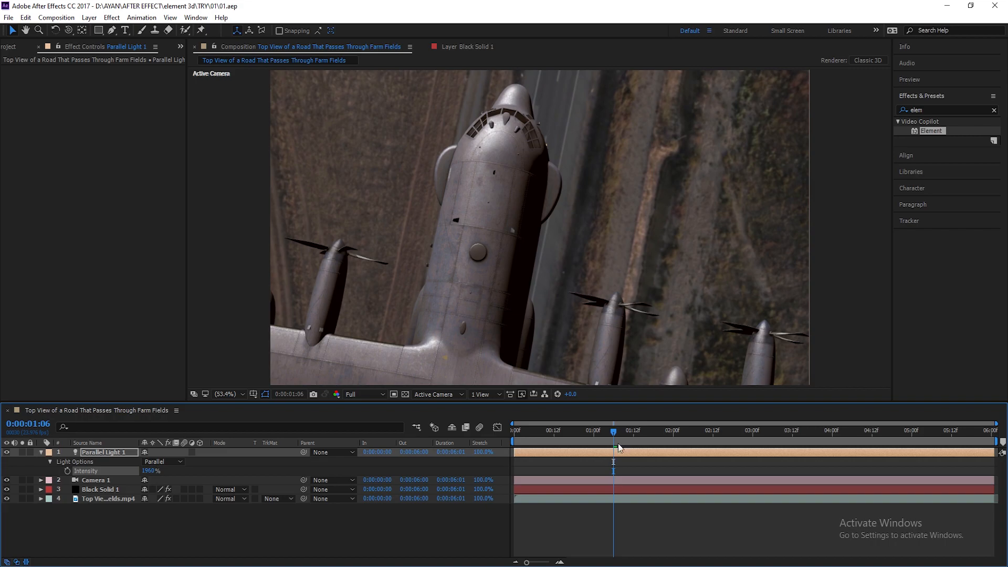
Preview the shot from about 0:00:03:06 and lower the intensity of Parallel Light 1 to about 1914%
{"action": "key", "text": "Home"}
{"action": "left_click_drag", "start_coordinate": [735, 431], "coordinate": [772, 440]}
{"action": "key", "text": "space"}
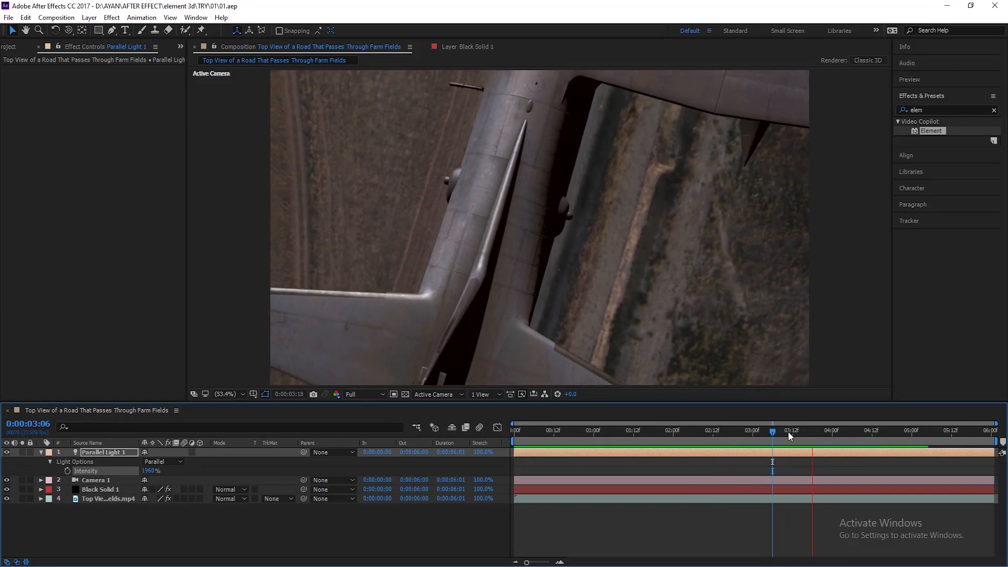
{"action": "key", "text": "space"}
{"action": "left_click_drag", "start_coordinate": [148, 476], "coordinate": [94, 472]}
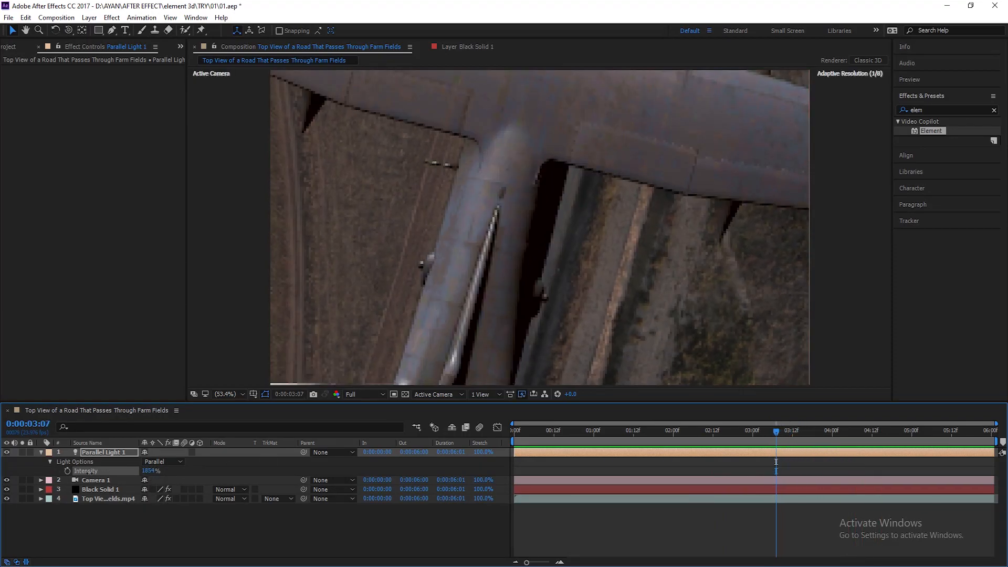
Go to 0:00:02:05 and add a new light of type Spot to the composition
{"action": "left_click_drag", "start_coordinate": [750, 430], "coordinate": [689, 441]}
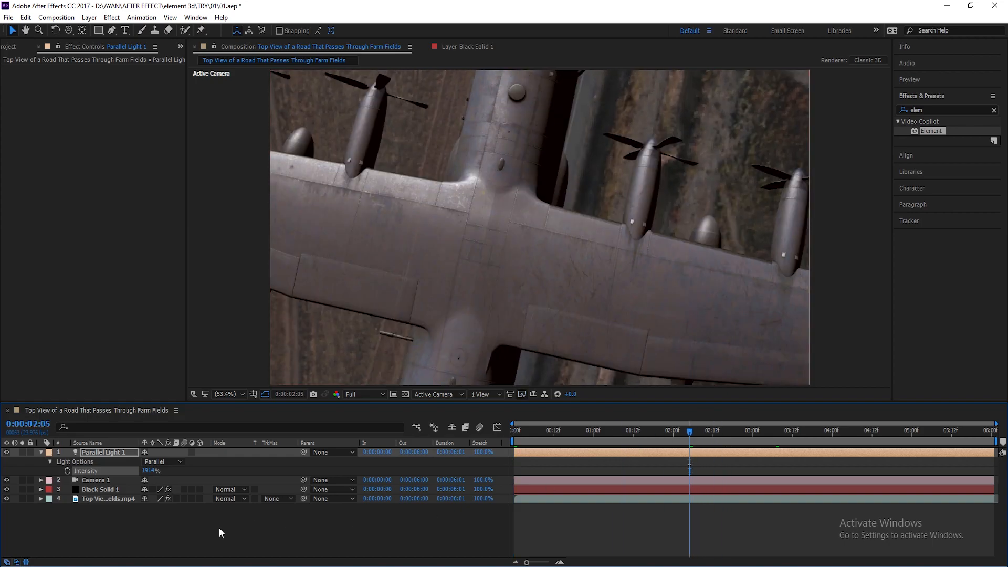
{"action": "right_click", "coordinate": [221, 531]}
{"action": "mouse_move", "coordinate": [244, 410]}
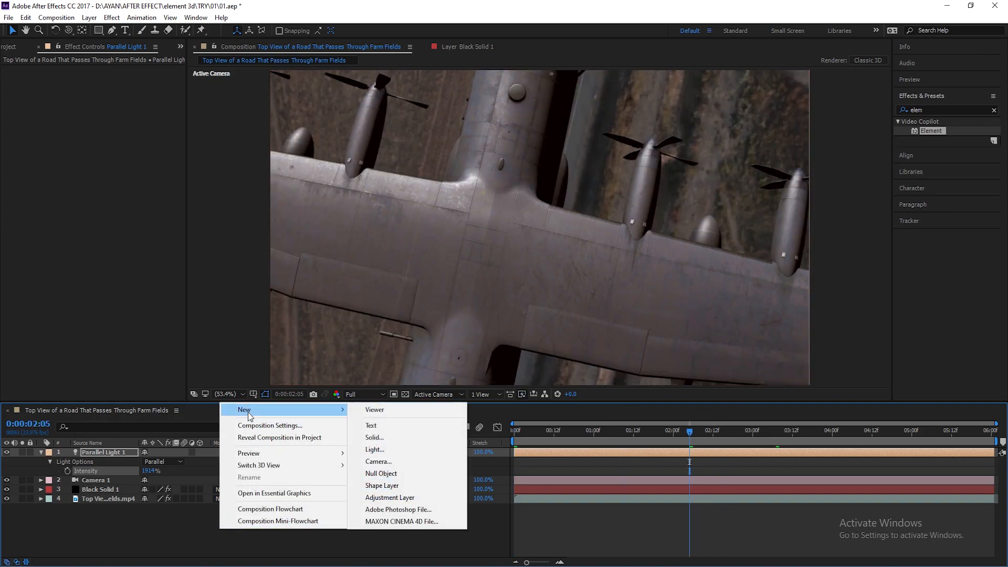
{"action": "left_click", "coordinate": [380, 453]}
{"action": "left_click", "coordinate": [276, 178]}
{"action": "left_click", "coordinate": [273, 200]}
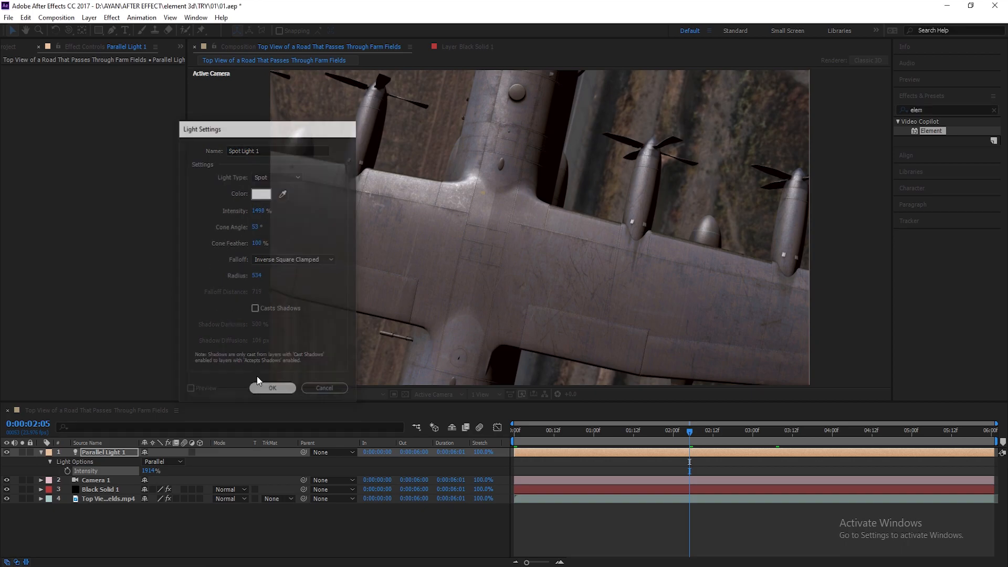
{"action": "left_click", "coordinate": [272, 389]}
Raise the intensity of Parallel Light 1 to about 2683% and of Spot Light 1 to about 1977%
{"action": "scroll", "coordinate": [542, 278], "scroll_direction": "down", "scroll_amount": 4}
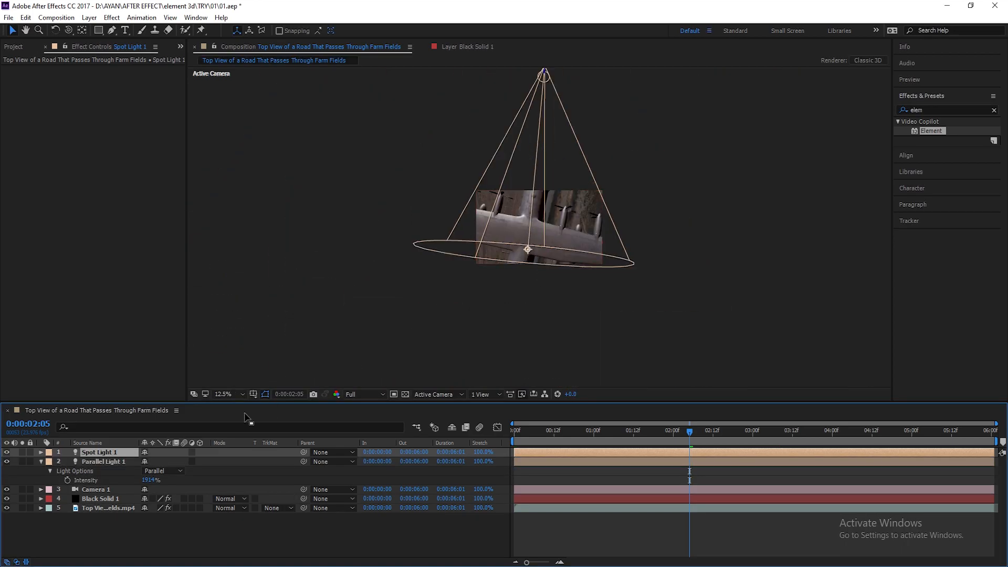
{"action": "left_click_drag", "start_coordinate": [150, 484], "coordinate": [181, 484]}
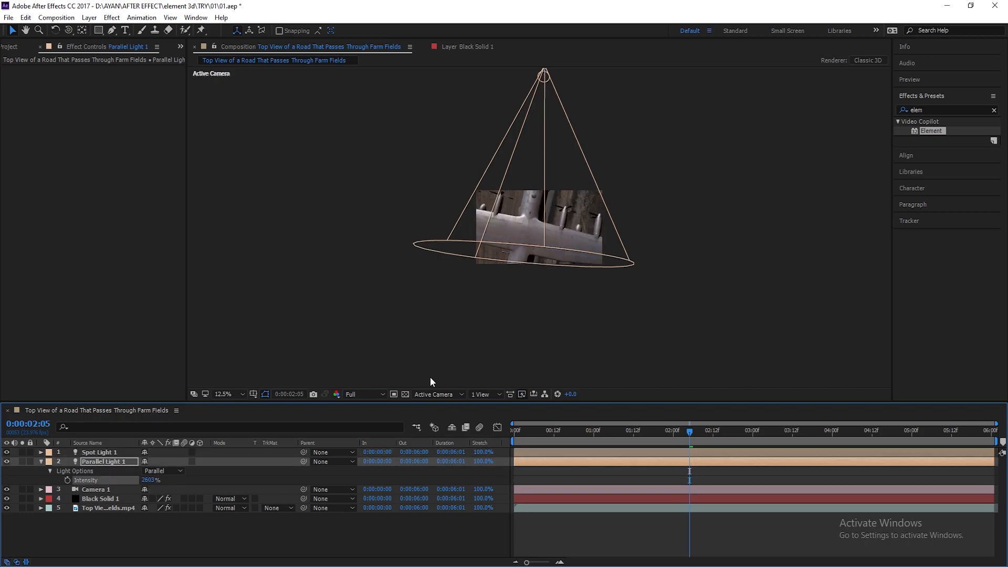
{"action": "scroll", "coordinate": [408, 308], "scroll_direction": "up", "scroll_amount": 4}
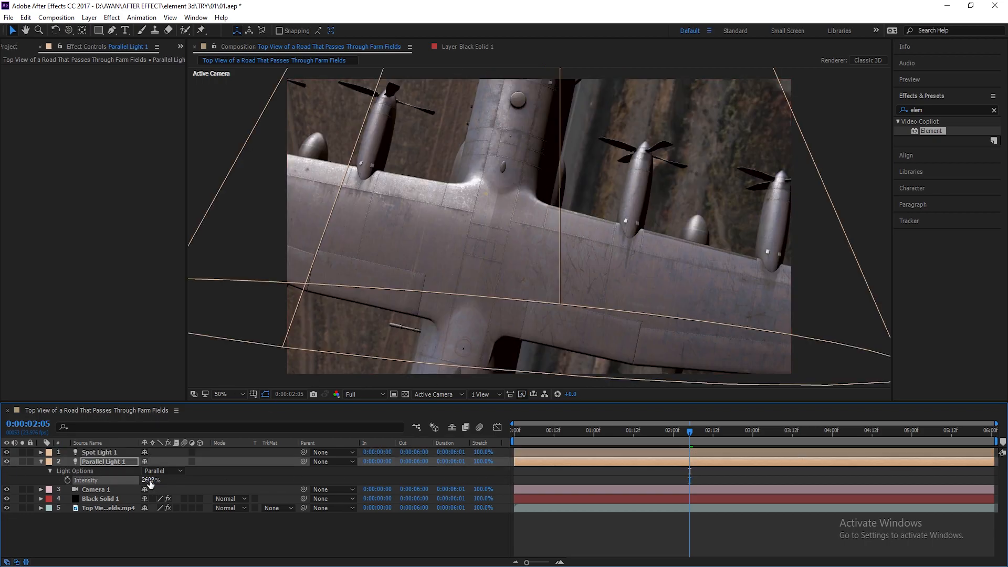
{"action": "left_click", "coordinate": [105, 453]}
{"action": "left_click", "coordinate": [6, 452]}
{"action": "left_click", "coordinate": [6, 452]}
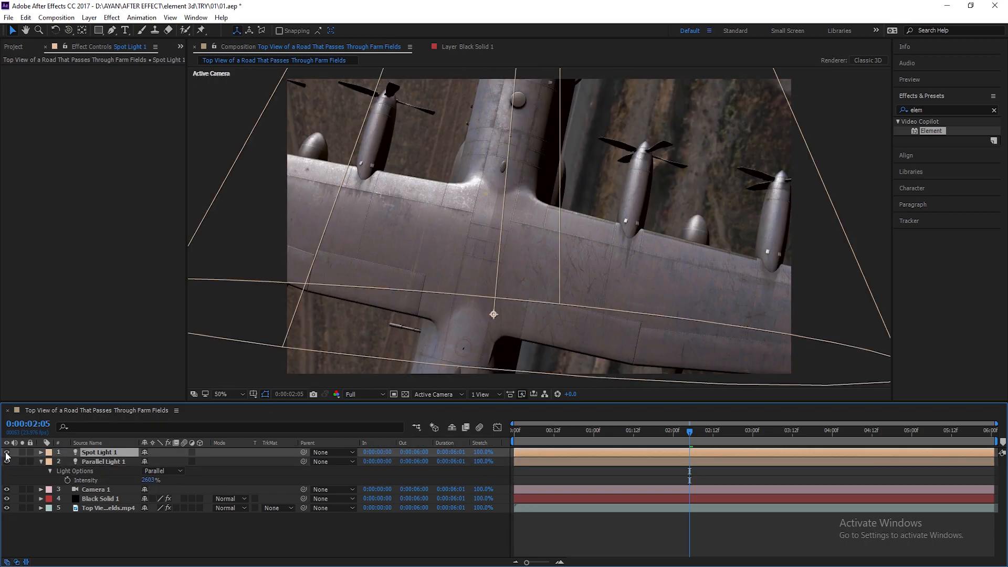
{"action": "key", "text": "u"}
{"action": "key", "text": "u"}
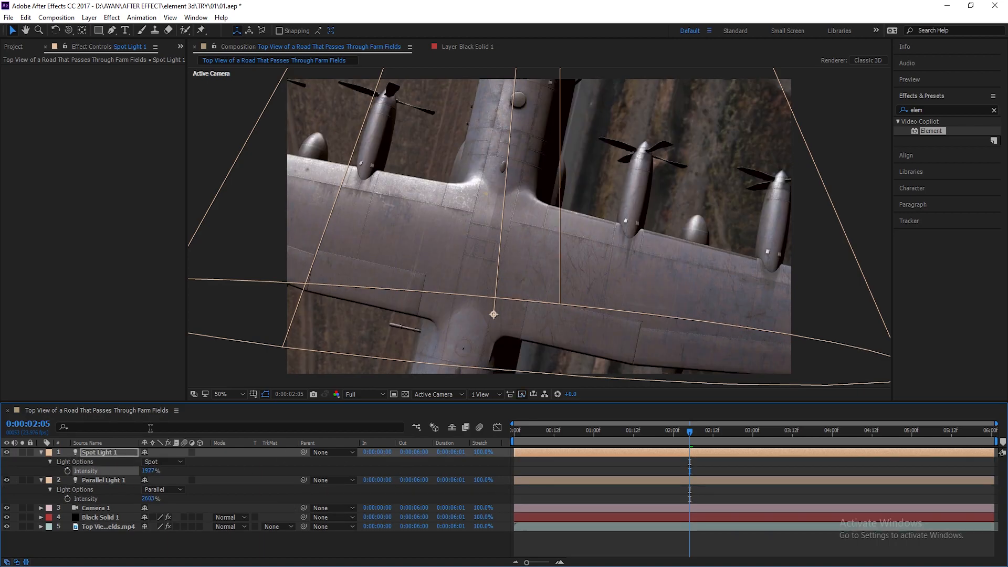
Toggle the visibility of Spot Light 1 to compare the aircraft's lighting, and preview the shot from 0:00:02:05
{"action": "left_click", "coordinate": [6, 452]}
{"action": "left_click", "coordinate": [6, 453]}
{"action": "left_click", "coordinate": [7, 452]}
{"action": "left_click", "coordinate": [7, 453]}
{"action": "left_click", "coordinate": [7, 452]}
{"action": "left_click", "coordinate": [7, 452]}
{"action": "left_click", "coordinate": [7, 452]}
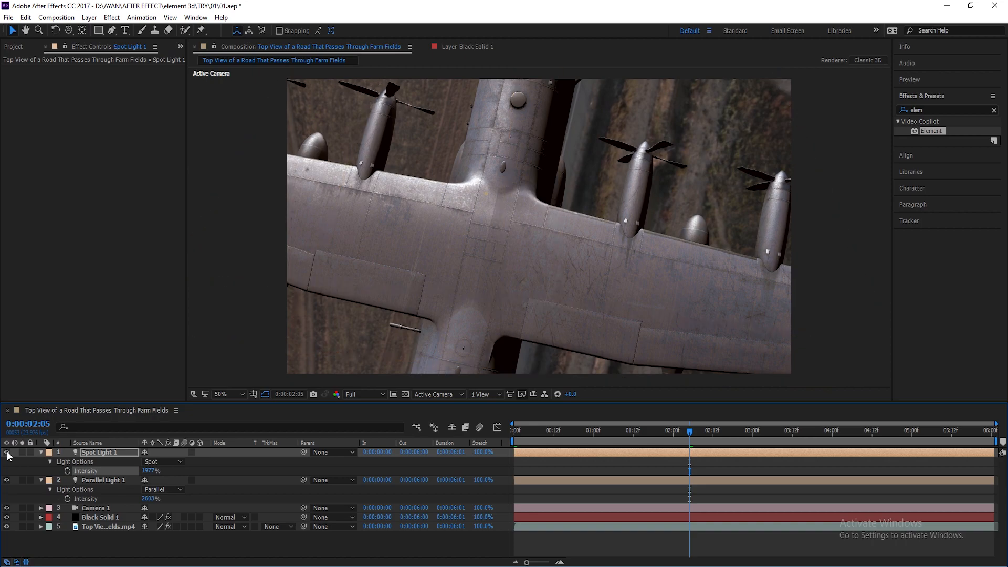
{"action": "key", "text": "space"}
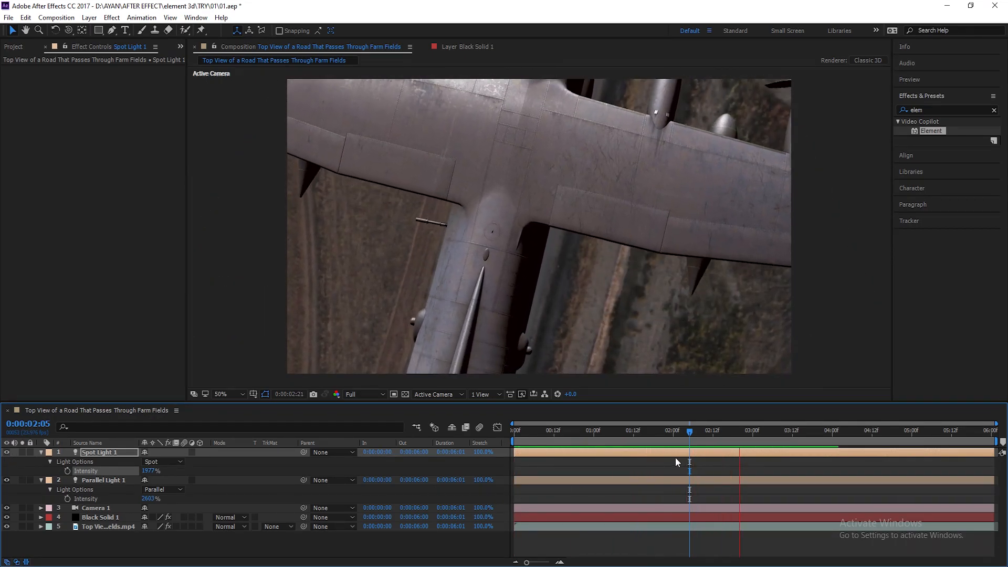
{"action": "left_click", "coordinate": [697, 432]}
Collapse the light layers and apply Hue/Saturation to Black Solid 1 with Master Saturation -9 and Master Lightness -24
{"action": "left_click", "coordinate": [41, 452]}
{"action": "left_click", "coordinate": [41, 461]}
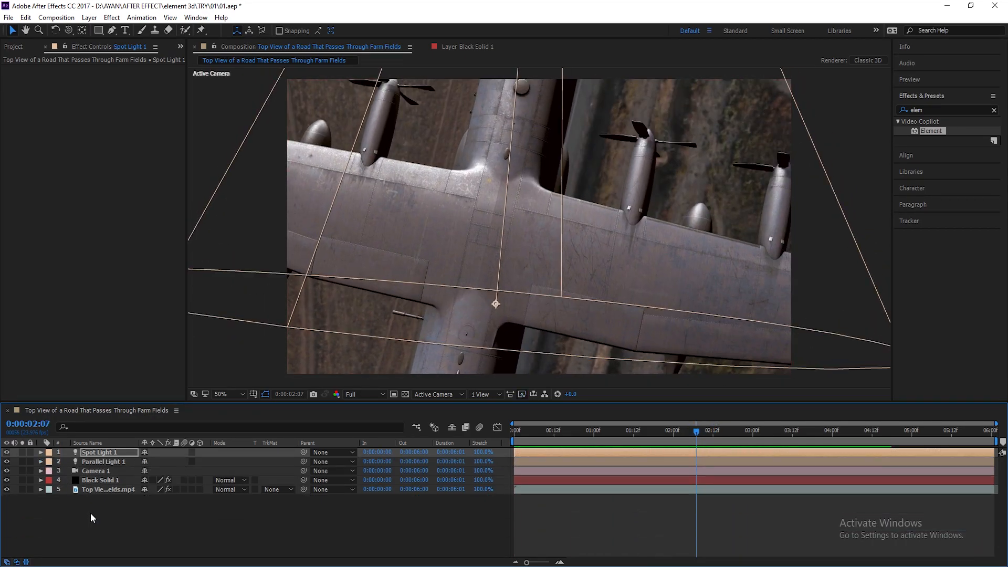
{"action": "left_click", "coordinate": [90, 512]}
{"action": "left_click", "coordinate": [94, 479]}
{"action": "left_click", "coordinate": [111, 18]}
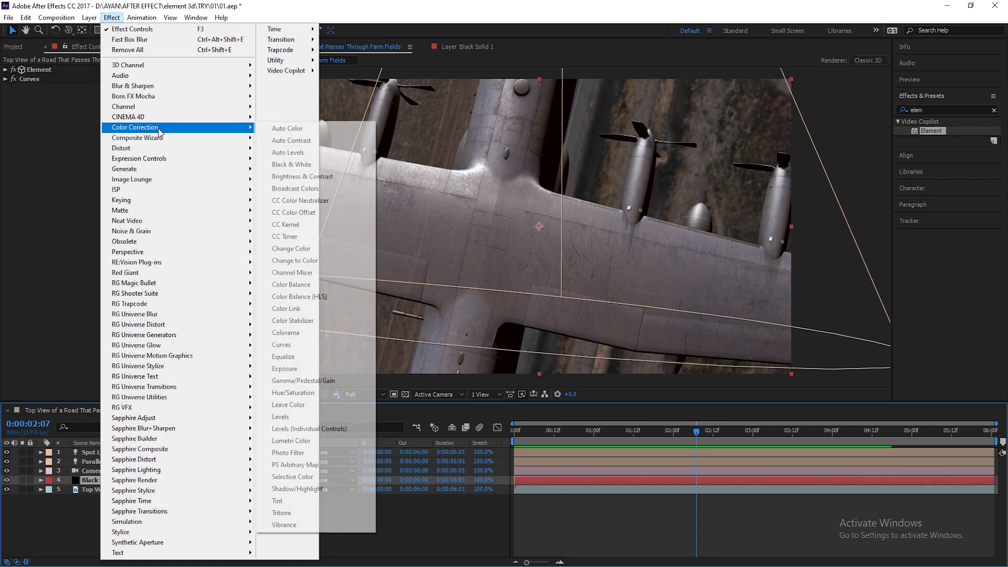
{"action": "left_click", "coordinate": [283, 381]}
{"action": "left_click_drag", "start_coordinate": [102, 192], "coordinate": [81, 215]}
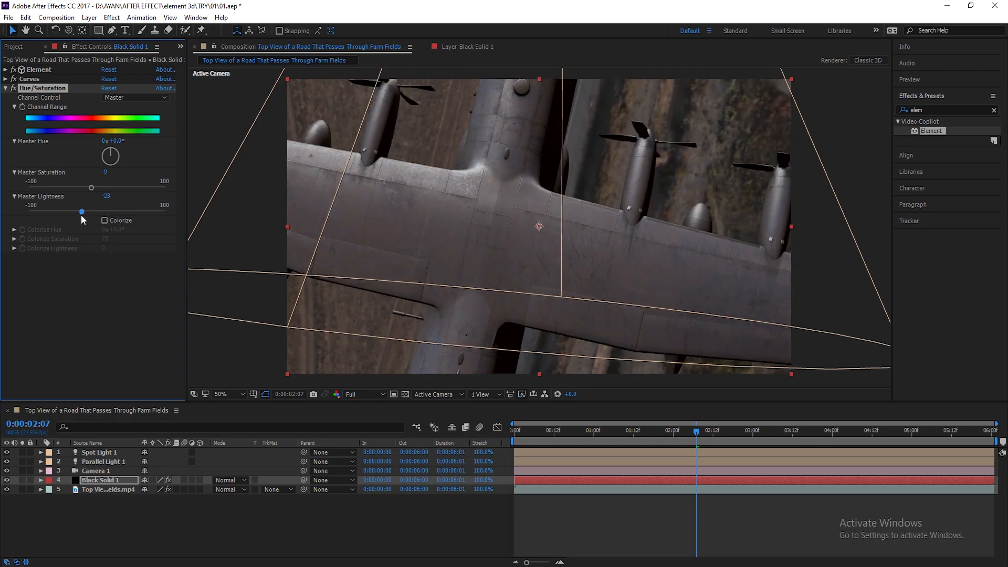
Enable motion blur for the composition and for the Black Solid 1 layer, and save the project
{"action": "left_click", "coordinate": [479, 427]}
{"action": "left_click", "coordinate": [184, 480]}
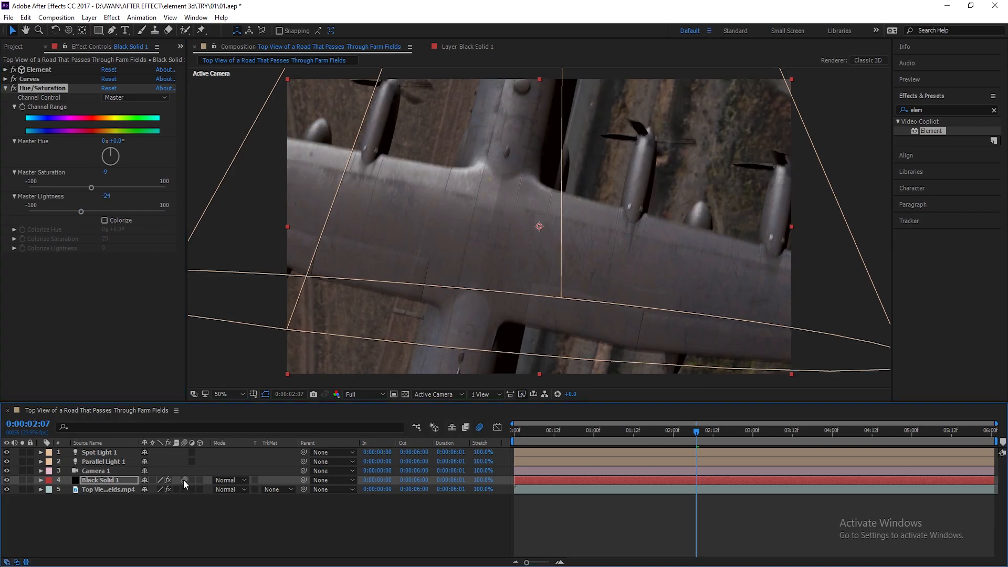
{"action": "left_click", "coordinate": [288, 537]}
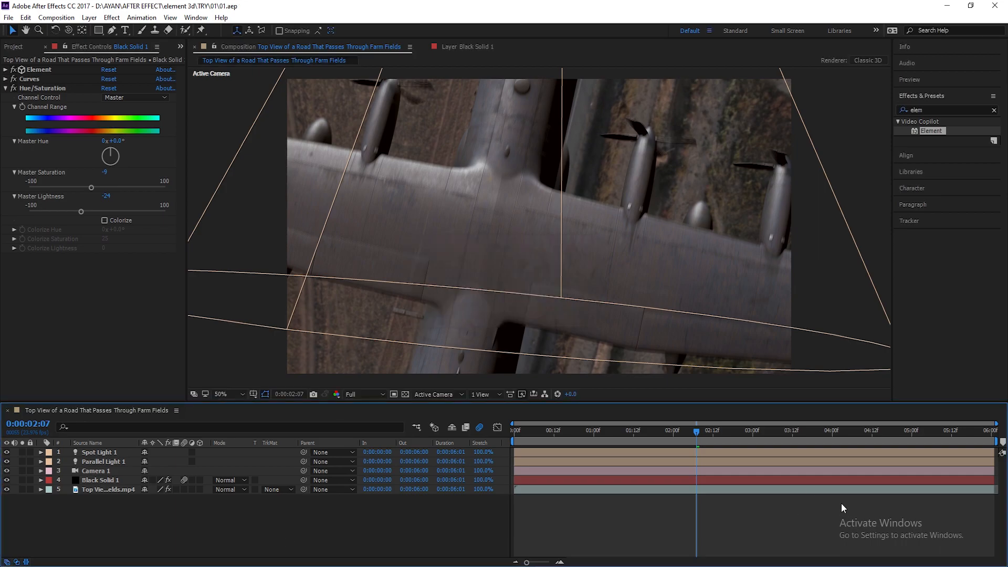
Reveal the animated properties and try adding Point of Interest and Position keyframes to Camera 1 at 0:00:04:12
{"action": "left_click", "coordinate": [682, 434]}
{"action": "key", "text": "u"}
{"action": "left_click_drag", "start_coordinate": [694, 436], "coordinate": [872, 434]}
{"action": "left_click", "coordinate": [14, 480]}
{"action": "left_click", "coordinate": [14, 490]}
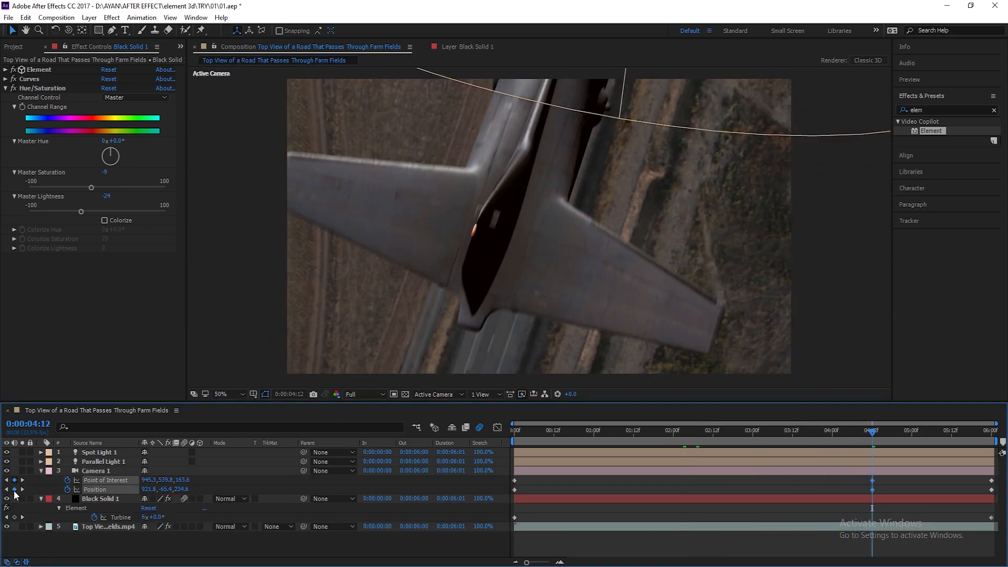
{"action": "left_click_drag", "start_coordinate": [862, 475], "coordinate": [997, 499]}
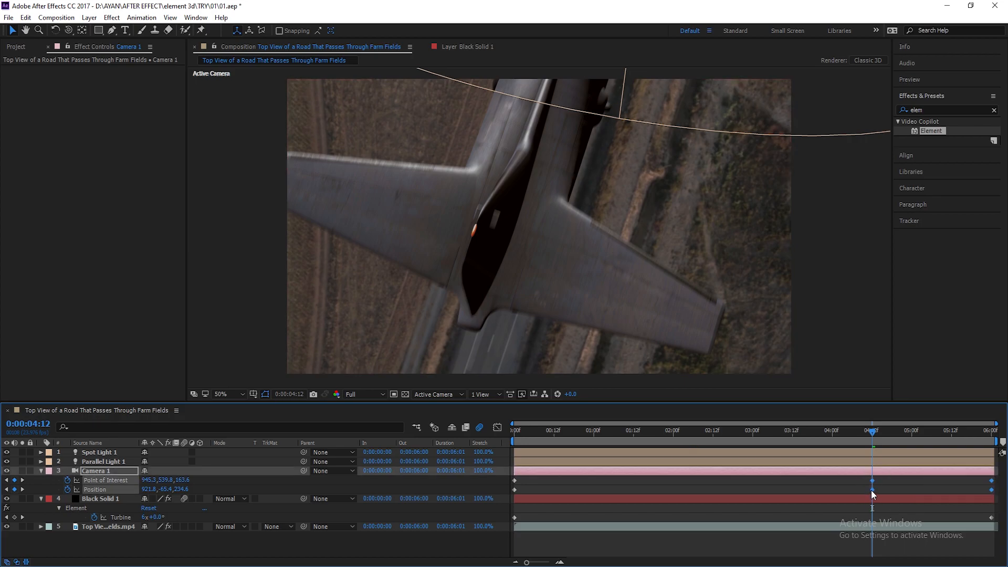
{"action": "left_click", "coordinate": [889, 482]}
{"action": "left_click_drag", "start_coordinate": [864, 477], "coordinate": [874, 493]}
{"action": "key", "text": "Delete"}
Try moving Camera 1's last keyframes earlier, to about 0:00:04:09, and preview the shot from the start
{"action": "left_click_drag", "start_coordinate": [974, 479], "coordinate": [872, 489]}
{"action": "key", "text": "space"}
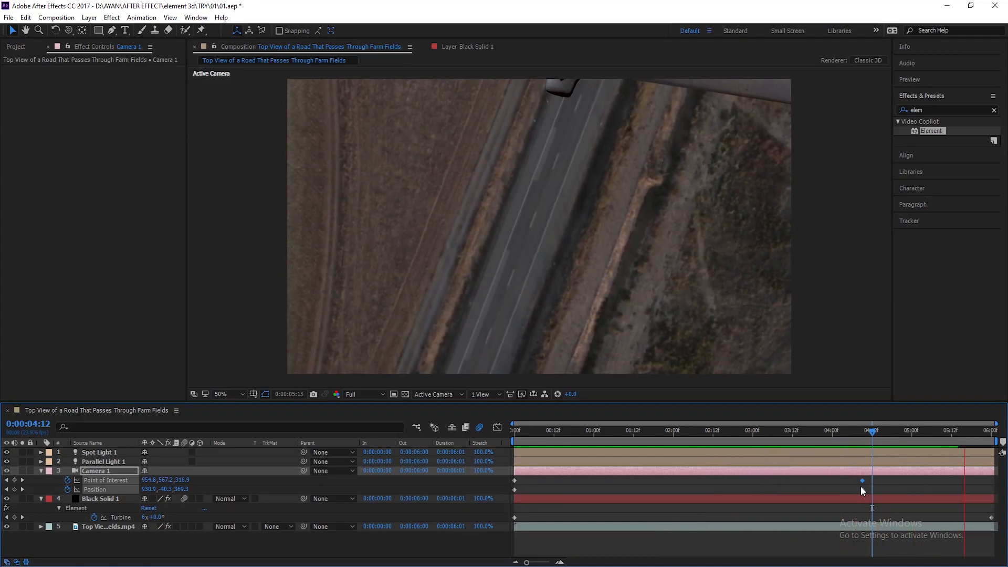
{"action": "left_click_drag", "start_coordinate": [856, 431], "coordinate": [285, 440]}
{"action": "key", "text": "space"}
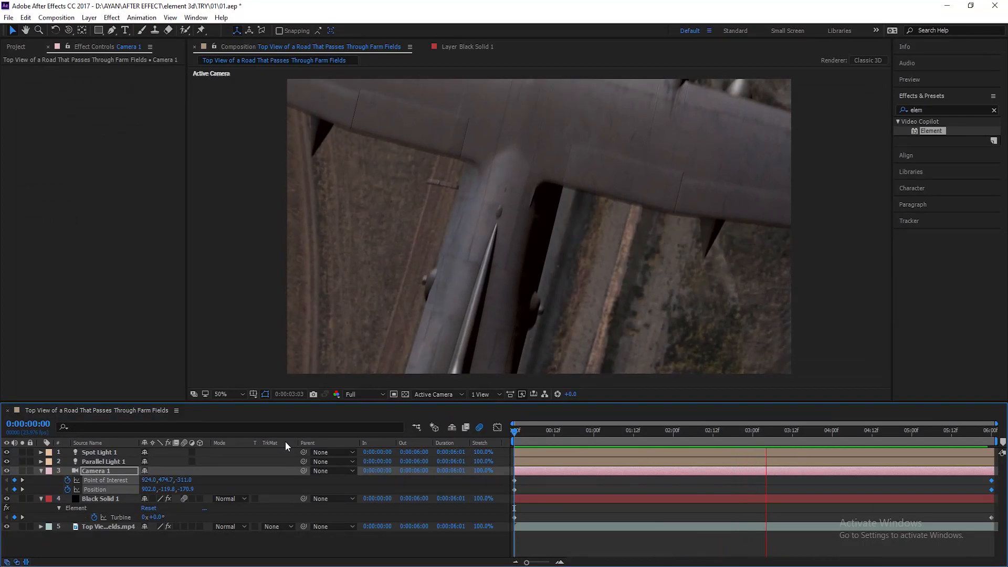
Raise the World Scale of the Element effect on Black Solid 1 to 1.71 and preview the shot from the start
{"action": "left_click", "coordinate": [653, 444]}
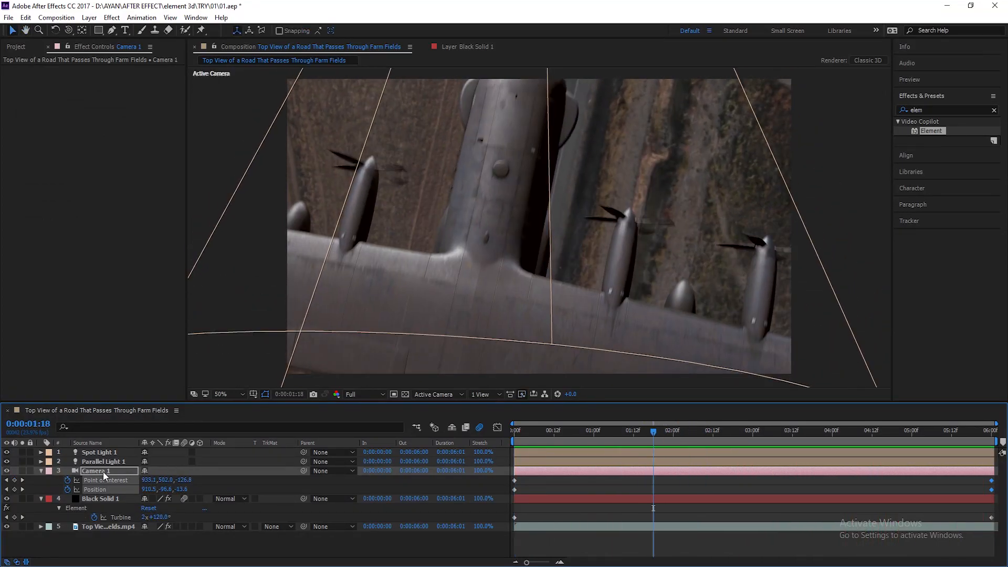
{"action": "left_click", "coordinate": [100, 497]}
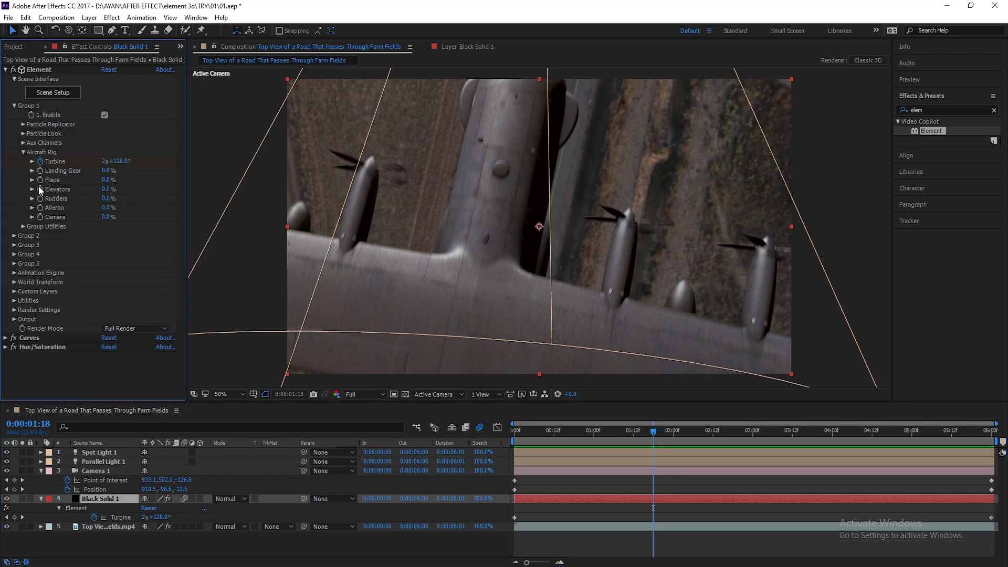
{"action": "left_click", "coordinate": [14, 106]}
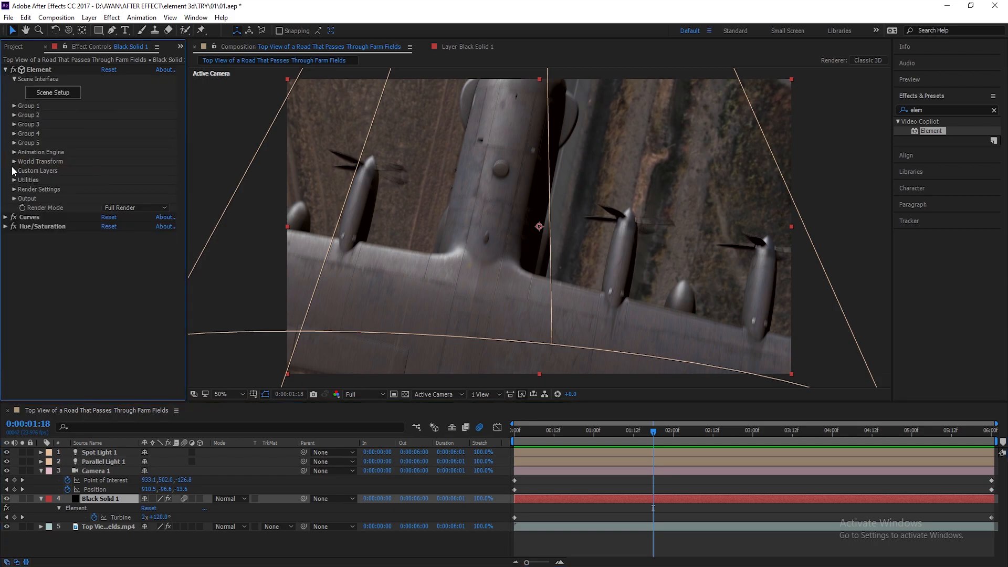
{"action": "left_click", "coordinate": [15, 162]}
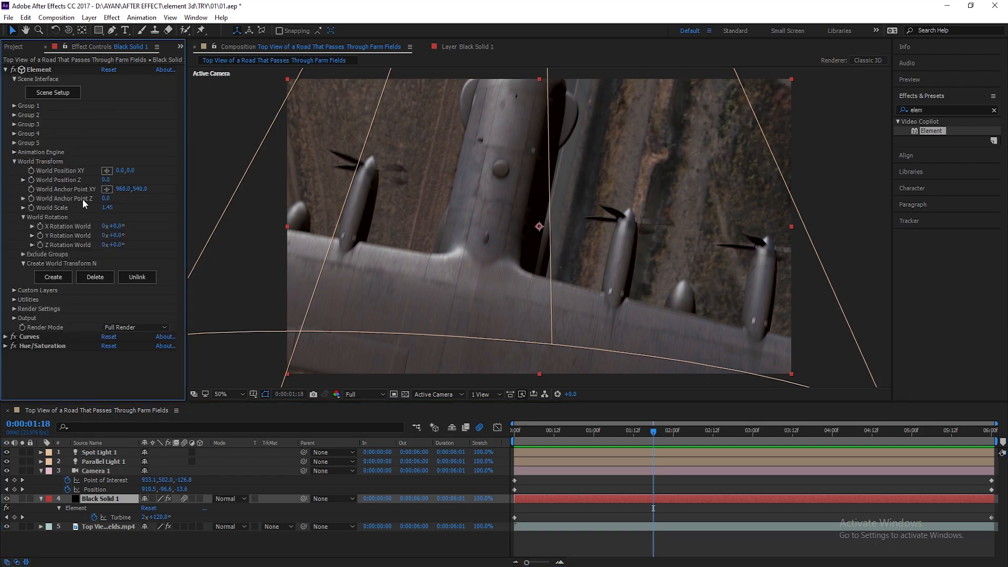
{"action": "left_click", "coordinate": [109, 207]}
{"action": "left_click_drag", "start_coordinate": [709, 424], "coordinate": [991, 430]}
{"action": "key", "text": "Home"}
{"action": "key", "text": "space"}
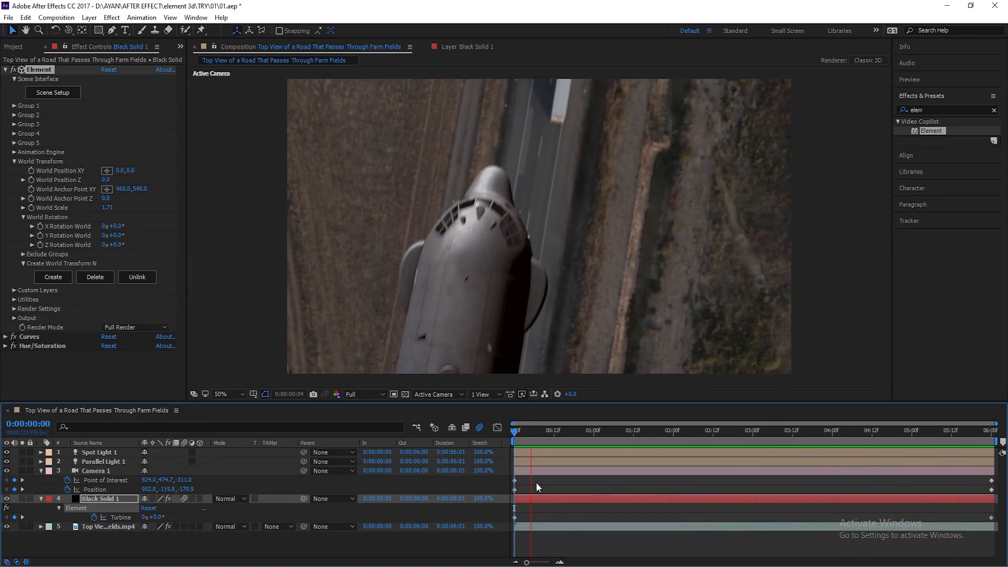
Go to 0:00:02:04, reduce the Element World Scale to 0.85, and preview the shot
{"action": "left_click", "coordinate": [547, 437]}
{"action": "left_click", "coordinate": [686, 437]}
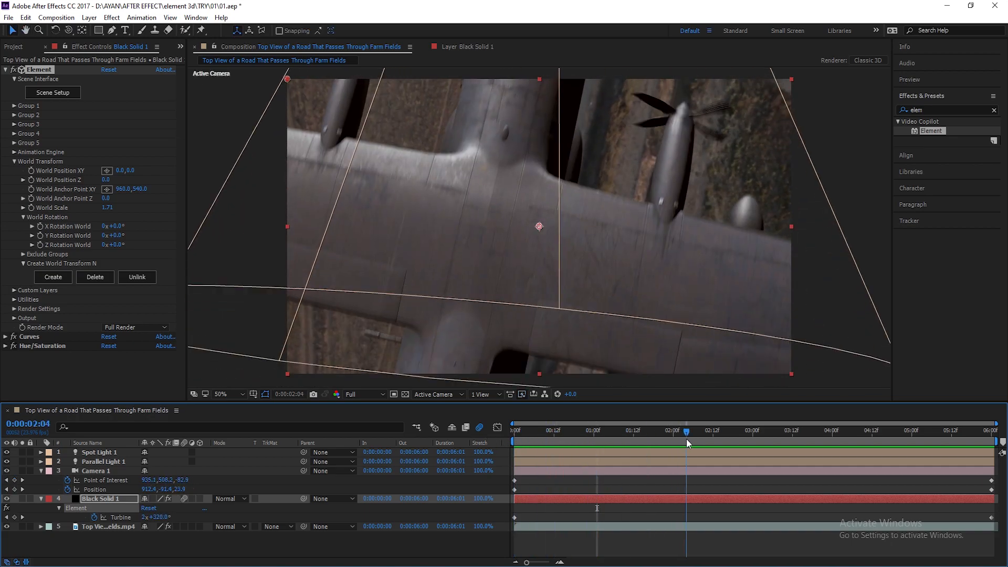
{"action": "left_click_drag", "start_coordinate": [107, 207], "coordinate": [77, 229]}
{"action": "key", "text": "space"}
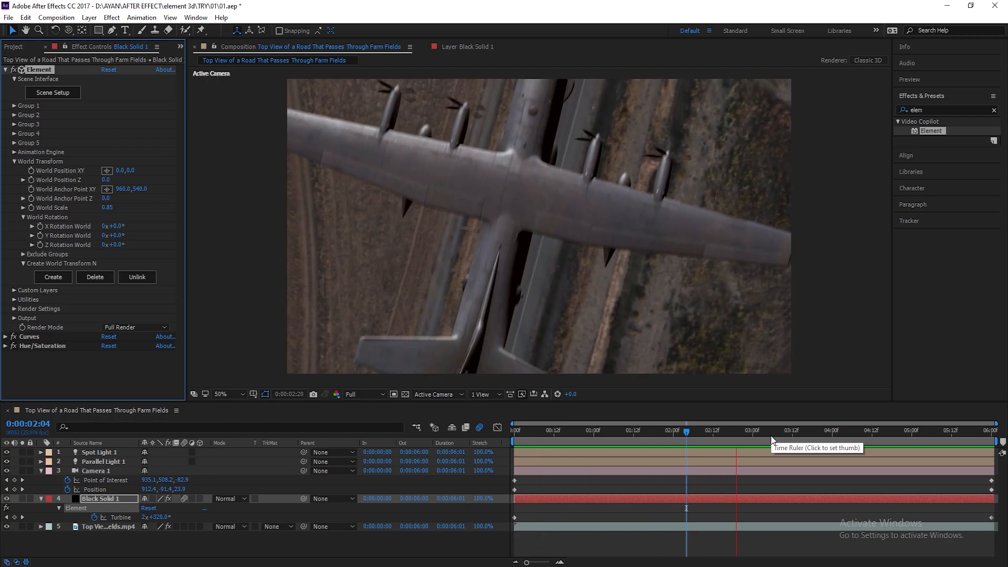
{"action": "key", "text": "space"}
Shift Camera 1's final Point of Interest and Position keyframes later, past the end of the composition, and preview the shot
{"action": "key", "text": "End"}
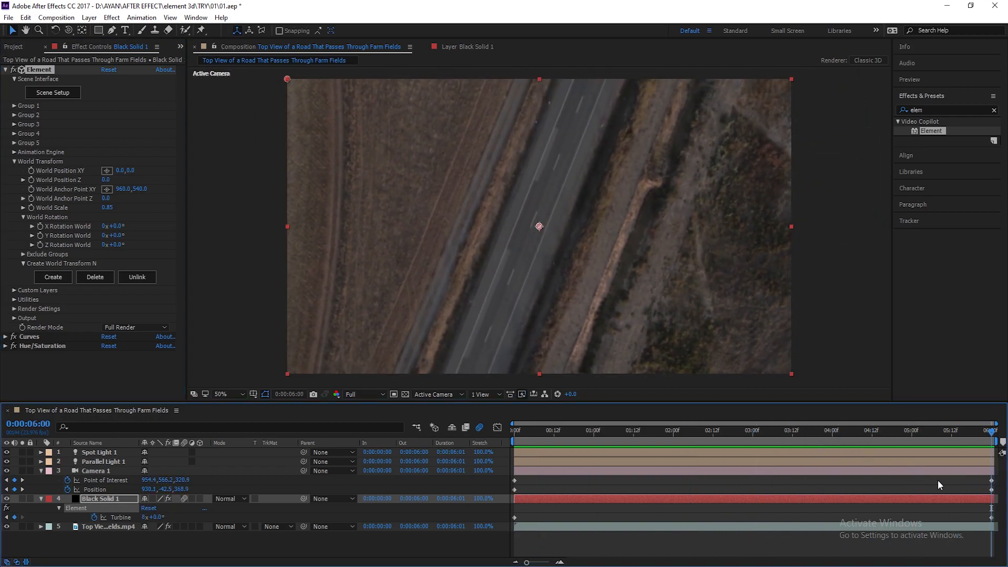
{"action": "left_click_drag", "start_coordinate": [937, 480], "coordinate": [999, 499]}
{"action": "key", "text": "alt+Right"}
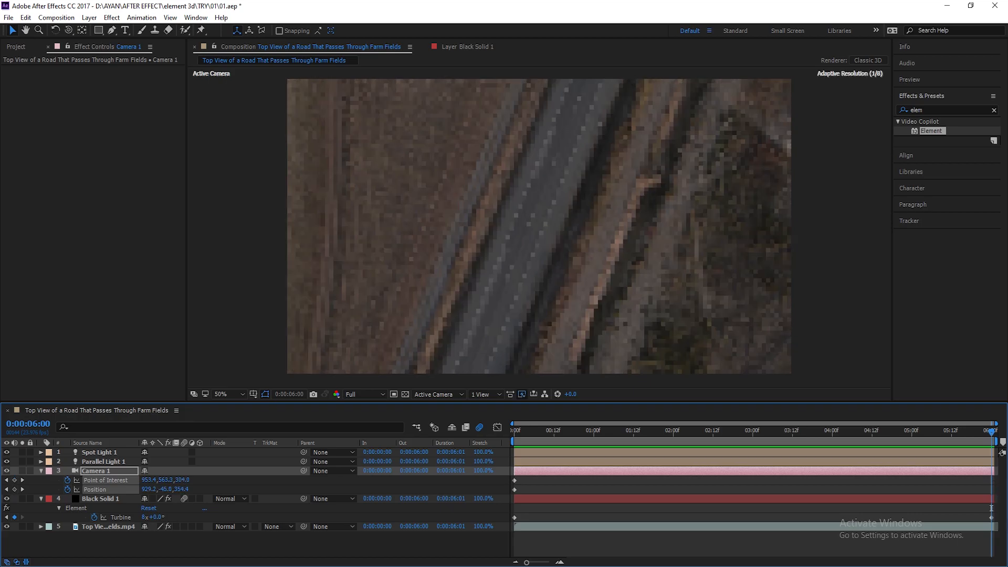
{"action": "key", "text": "space"}
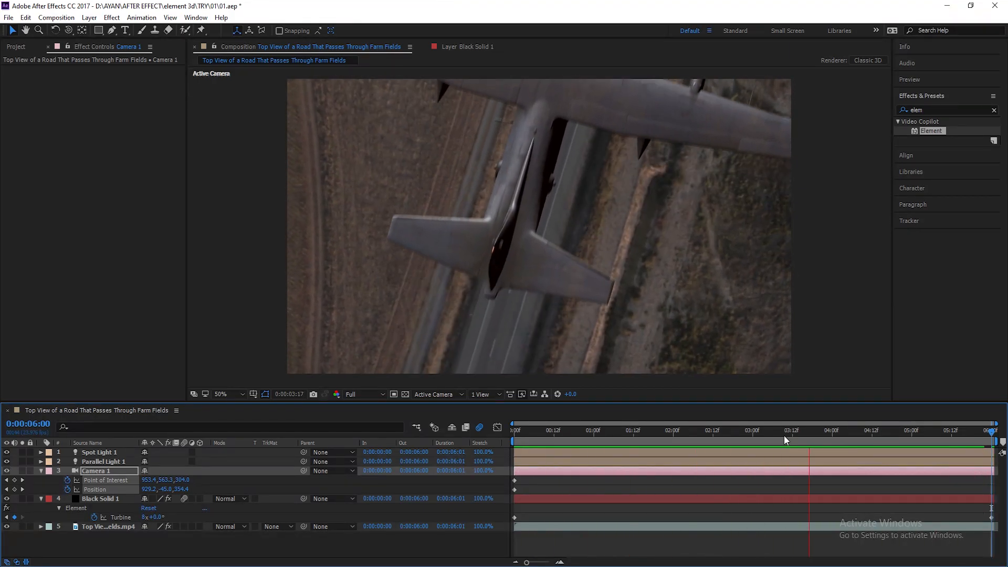
Go to 0:00:02:11, open the Element scene setup of Black Solid 1, and load Basic_2K_14.jpg as the environment texture
{"action": "mouse_move", "coordinate": [704, 433]}
{"action": "left_mouse_down"}
{"action": "mouse_move", "coordinate": [746, 436]}
{"action": "mouse_move", "coordinate": [709, 442]}
{"action": "left_mouse_up"}
{"action": "left_click", "coordinate": [98, 498]}
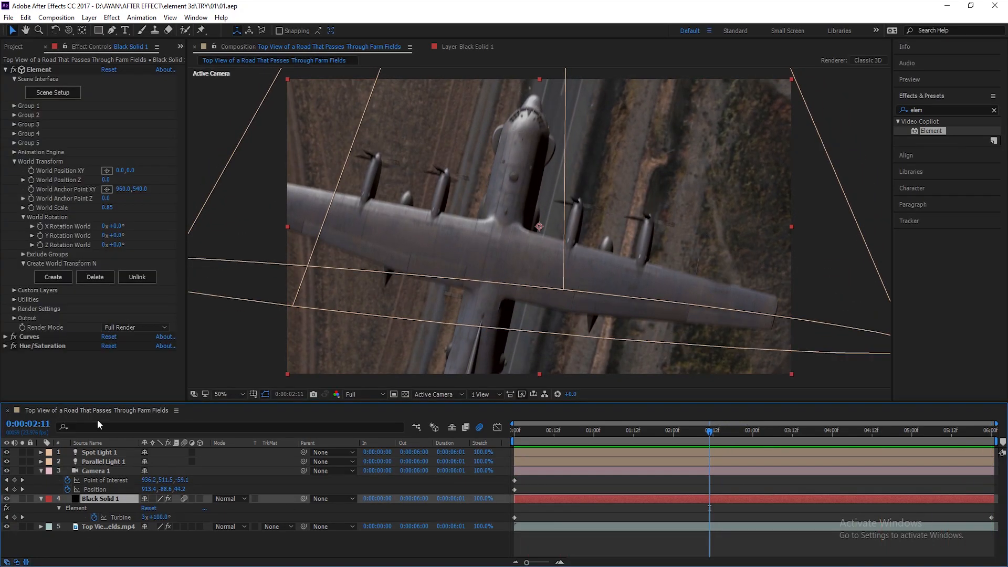
{"action": "left_click", "coordinate": [47, 97]}
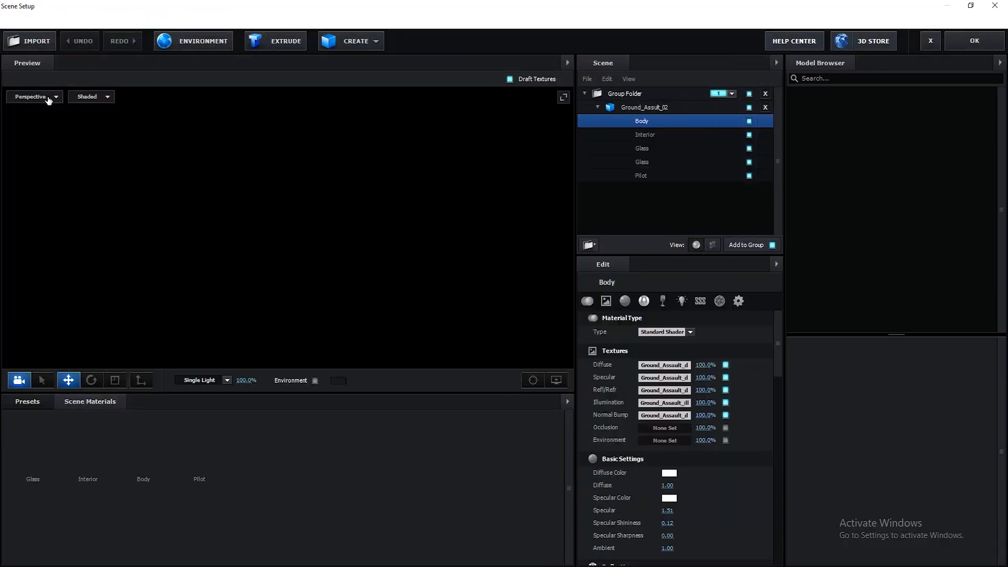
{"action": "left_click", "coordinate": [208, 49]}
{"action": "left_click", "coordinate": [582, 219]}
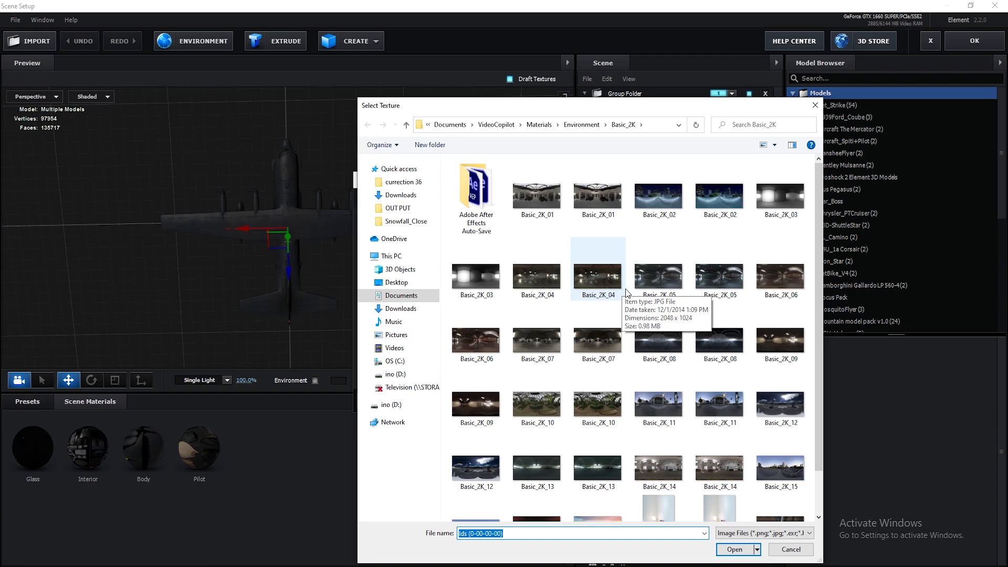
{"action": "left_click", "coordinate": [719, 470]}
{"action": "left_click", "coordinate": [734, 549]}
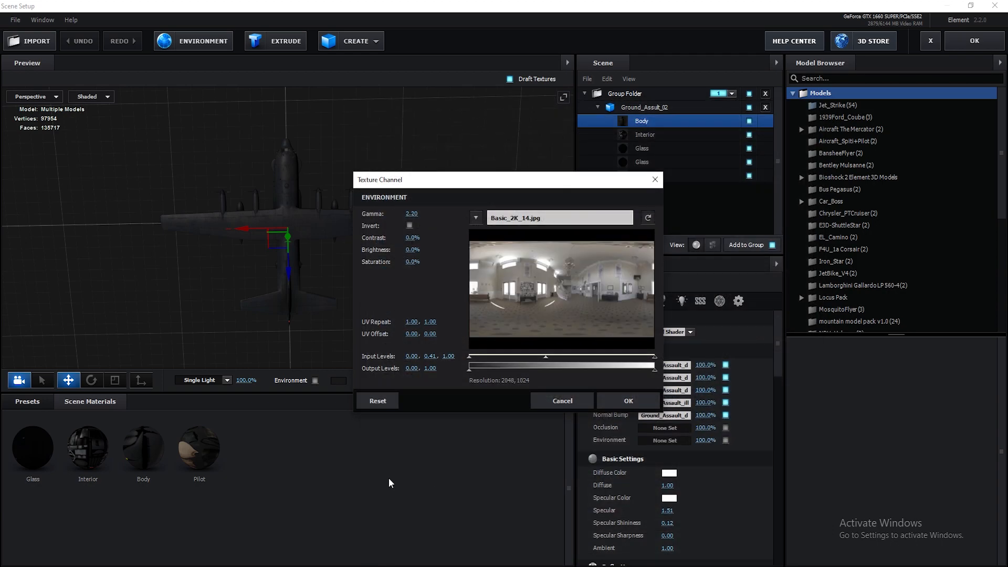
Set the environment's middle input level to 0.21, lower its white output level, and check the environment behind the aircraft
{"action": "left_click_drag", "start_coordinate": [546, 357], "coordinate": [507, 357]}
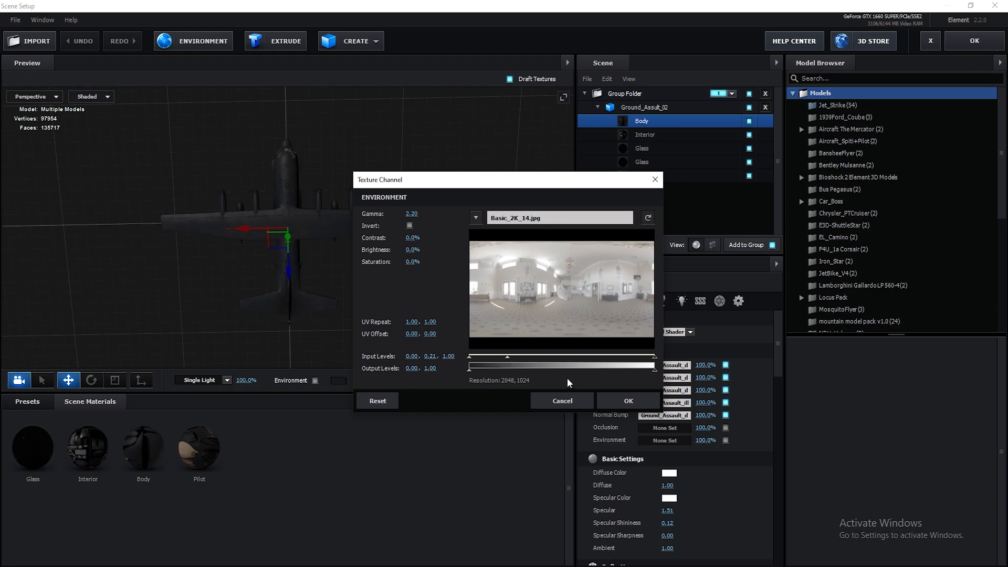
{"action": "left_click_drag", "start_coordinate": [653, 370], "coordinate": [595, 370]}
{"action": "left_click", "coordinate": [626, 400]}
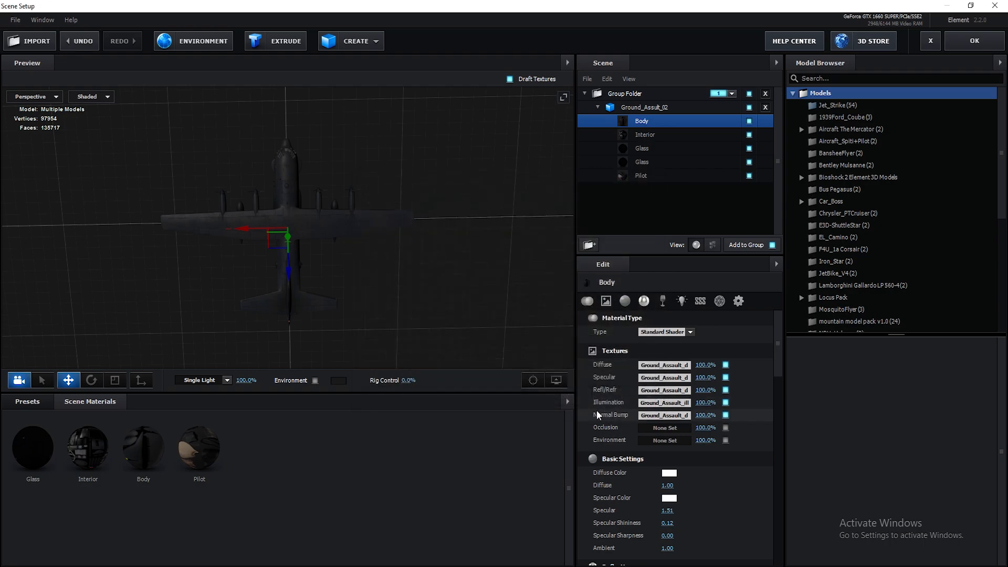
{"action": "left_click", "coordinate": [314, 381]}
{"action": "left_click", "coordinate": [315, 380]}
{"action": "left_click_drag", "start_coordinate": [349, 338], "coordinate": [332, 271]}
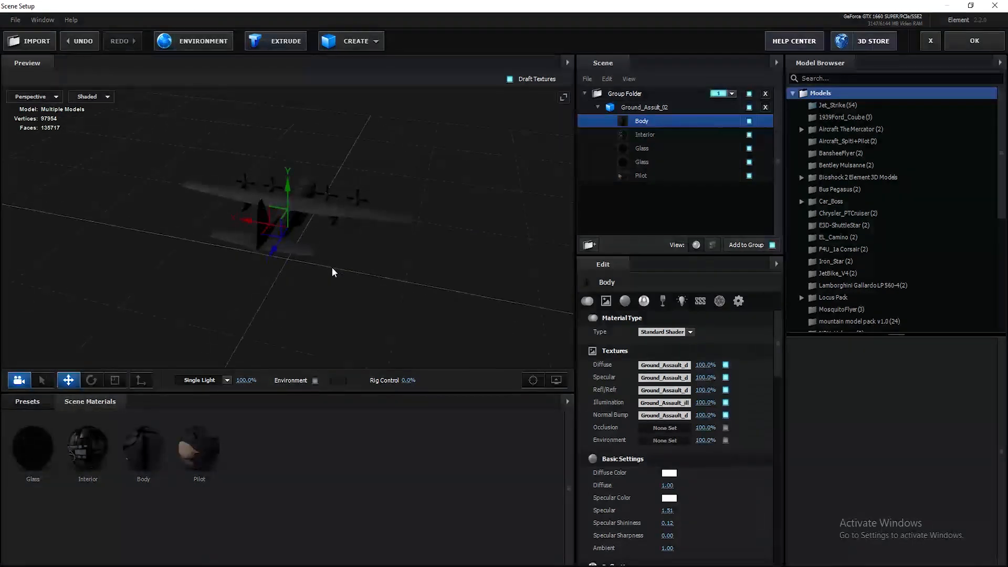
Set the scene preview lighting to Clean Blue and inspect the aircraft from behind and above
{"action": "left_click", "coordinate": [227, 380]}
{"action": "left_click", "coordinate": [222, 149]}
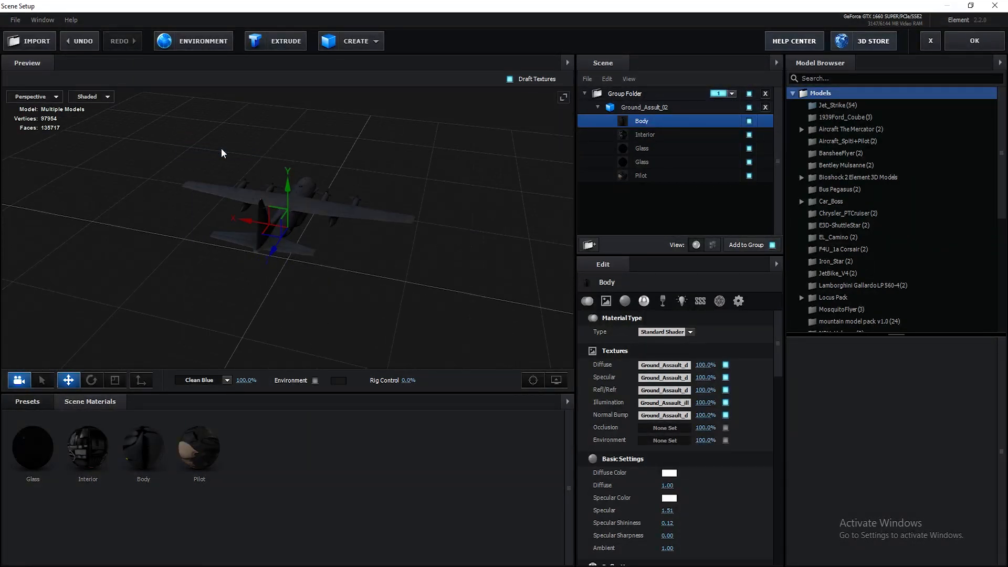
{"action": "left_click_drag", "start_coordinate": [322, 309], "coordinate": [234, 382]}
Compare the Warm and SSS preview lighting on the aircraft, return to Clean Blue, and apply the scene setup
{"action": "left_click", "coordinate": [229, 379]}
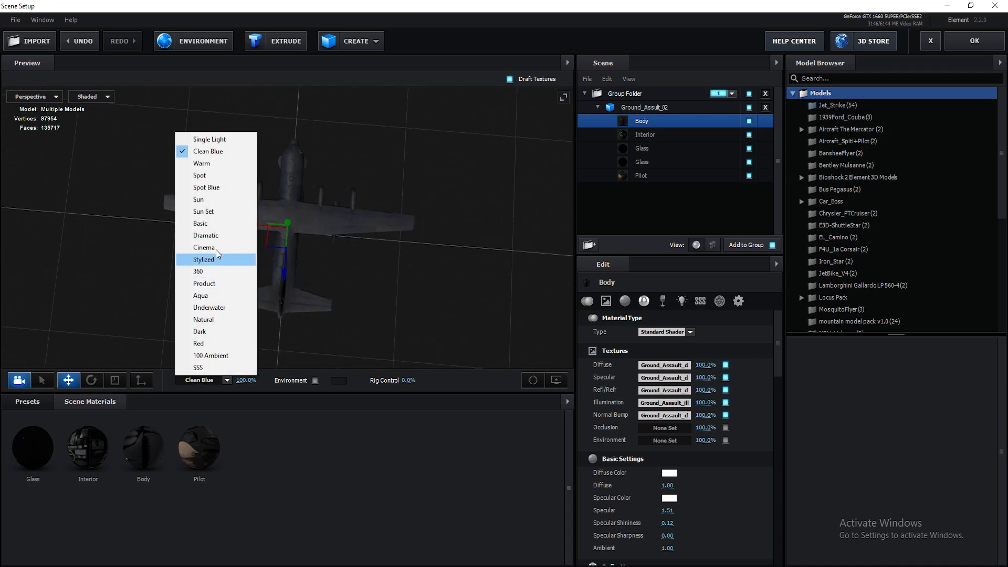
{"action": "left_click", "coordinate": [209, 166]}
{"action": "left_click", "coordinate": [229, 380]}
{"action": "left_click", "coordinate": [220, 151]}
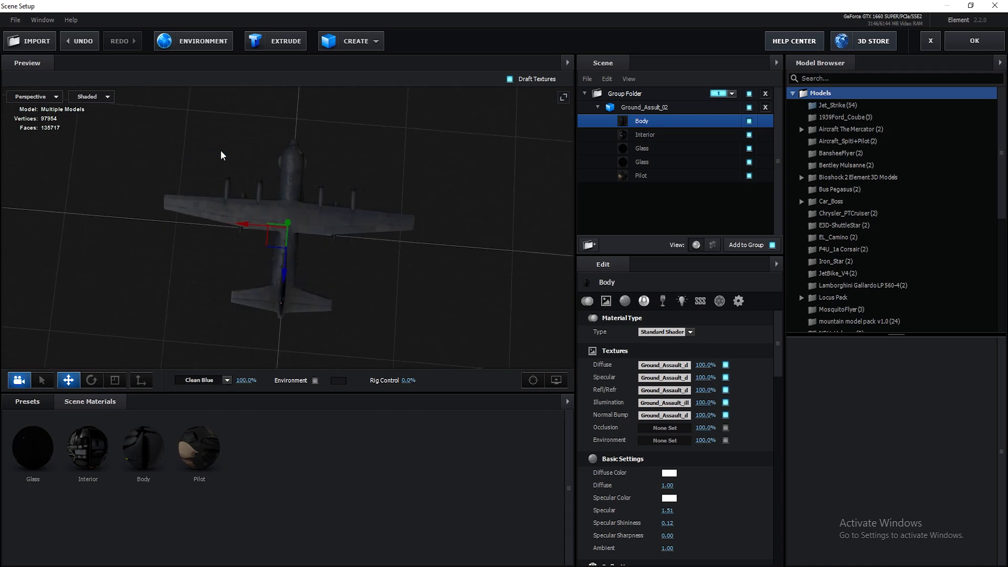
{"action": "left_click", "coordinate": [228, 380]}
{"action": "left_click", "coordinate": [219, 367]}
{"action": "left_click_drag", "start_coordinate": [403, 335], "coordinate": [407, 293]}
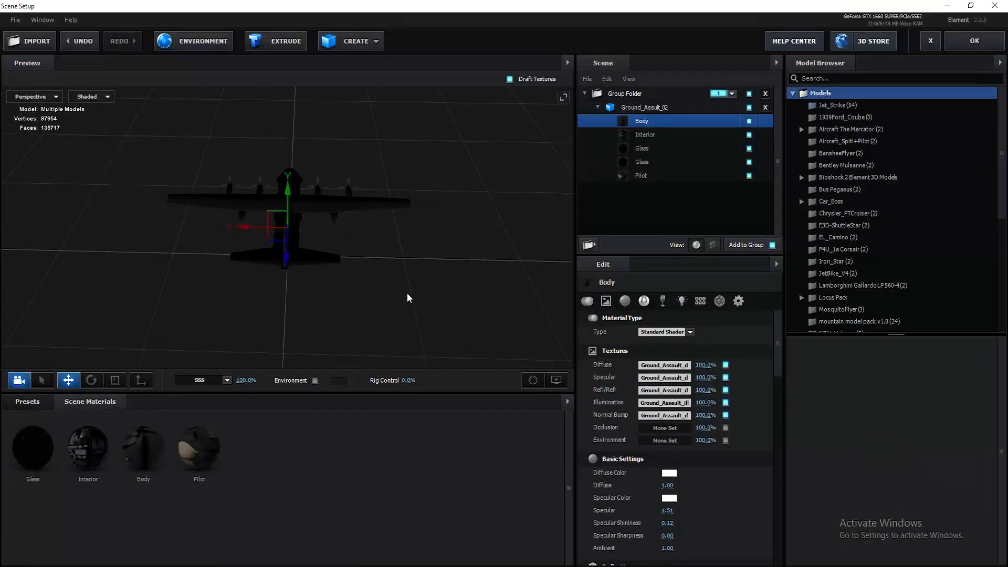
{"action": "left_click", "coordinate": [229, 381]}
{"action": "left_click", "coordinate": [235, 153]}
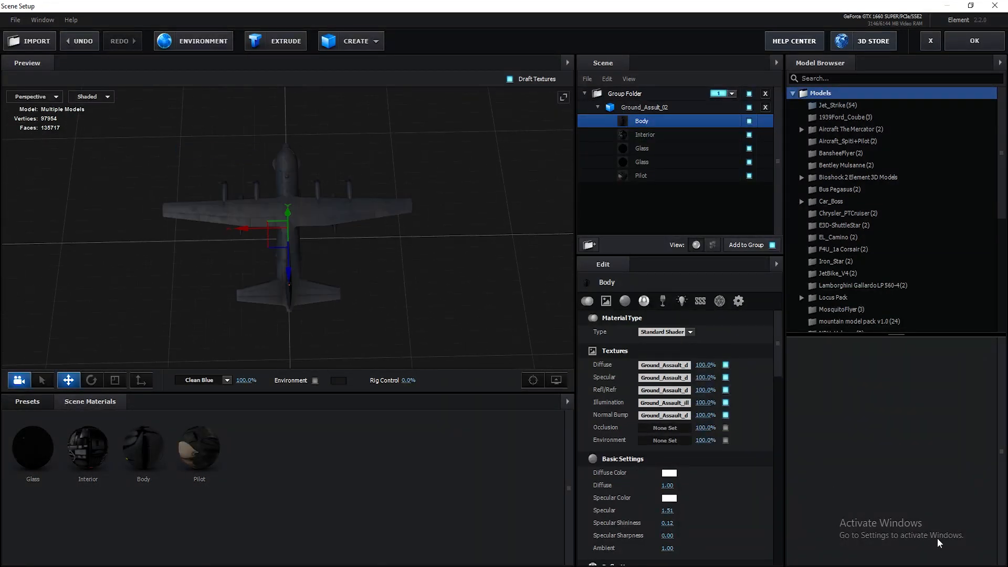
{"action": "left_click", "coordinate": [974, 40]}
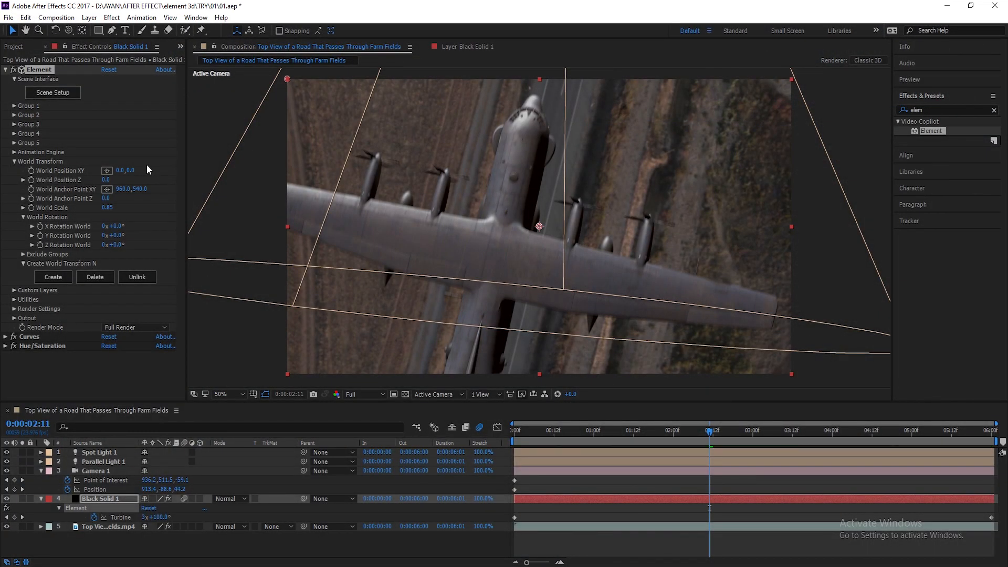
Open the Element scene setup of Black Solid 1 and set the Body material's diffuse to 2.04 and specular to 2.67
{"action": "left_click", "coordinate": [35, 93]}
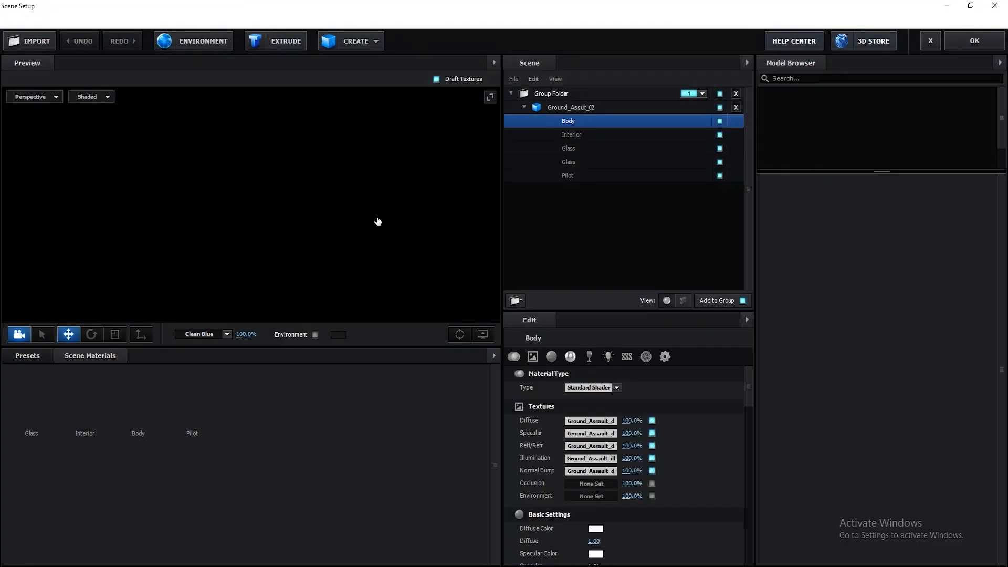
{"action": "left_click_drag", "start_coordinate": [495, 284], "coordinate": [594, 209]}
{"action": "left_click_drag", "start_coordinate": [488, 184], "coordinate": [430, 205]}
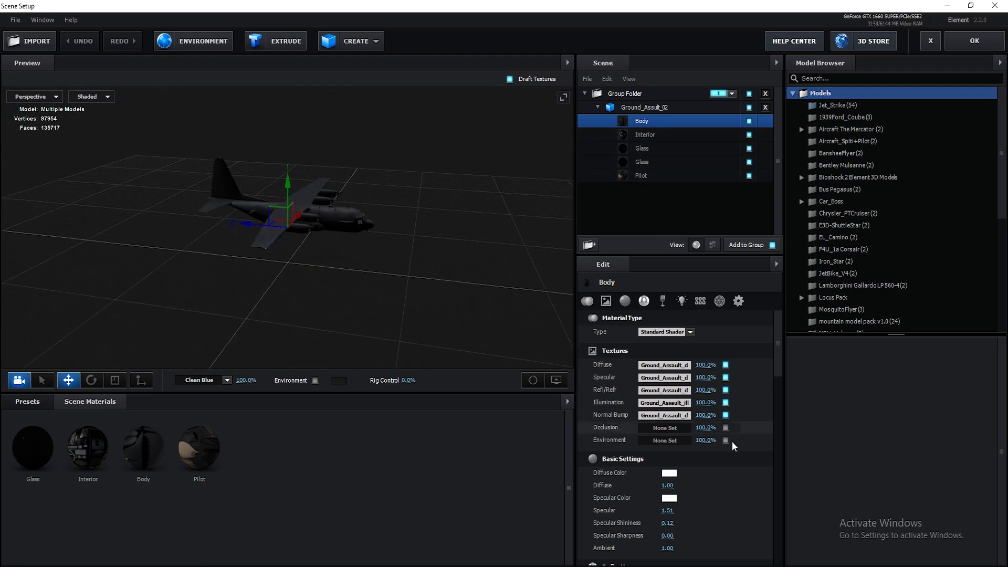
{"action": "scroll", "coordinate": [730, 419], "scroll_direction": "down", "scroll_amount": 2}
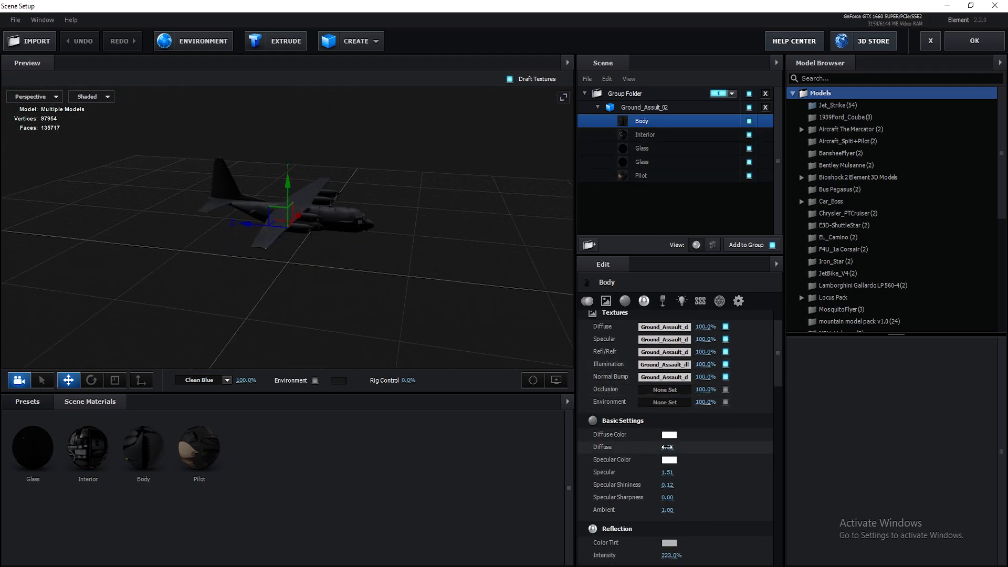
{"action": "left_click_drag", "start_coordinate": [722, 450], "coordinate": [732, 450]}
{"action": "mouse_move", "coordinate": [680, 472]}
{"action": "left_mouse_down"}
{"action": "mouse_move", "coordinate": [691, 471]}
{"action": "mouse_move", "coordinate": [682, 475]}
{"action": "left_mouse_up"}
Set the Body material's reflection intensity to 278%, fresnel to 0.37 and fresnel bias to 0.96, and its refraction intensity to 218%
{"action": "scroll", "coordinate": [670, 442], "scroll_direction": "down", "scroll_amount": 6}
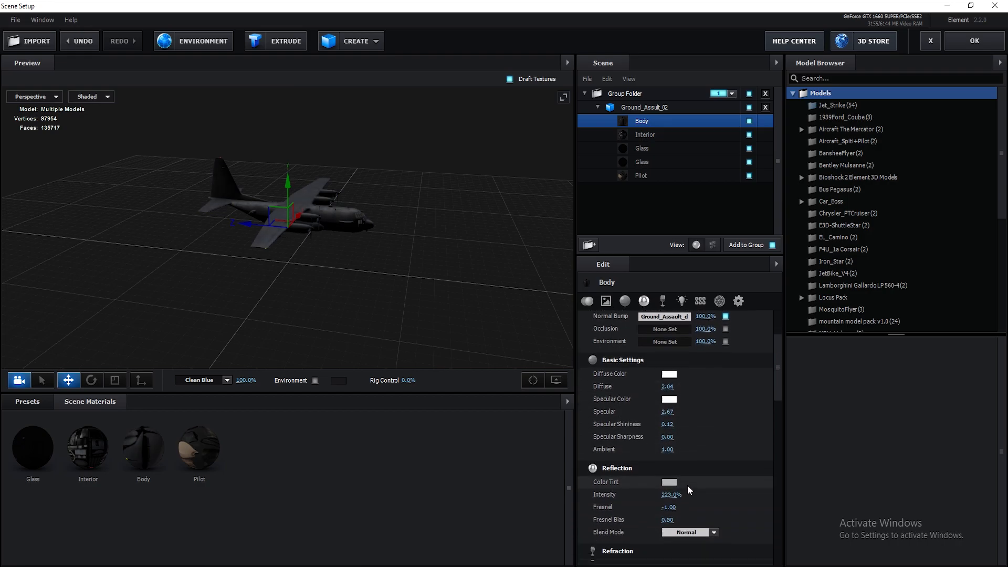
{"action": "left_click_drag", "start_coordinate": [610, 440], "coordinate": [685, 456]}
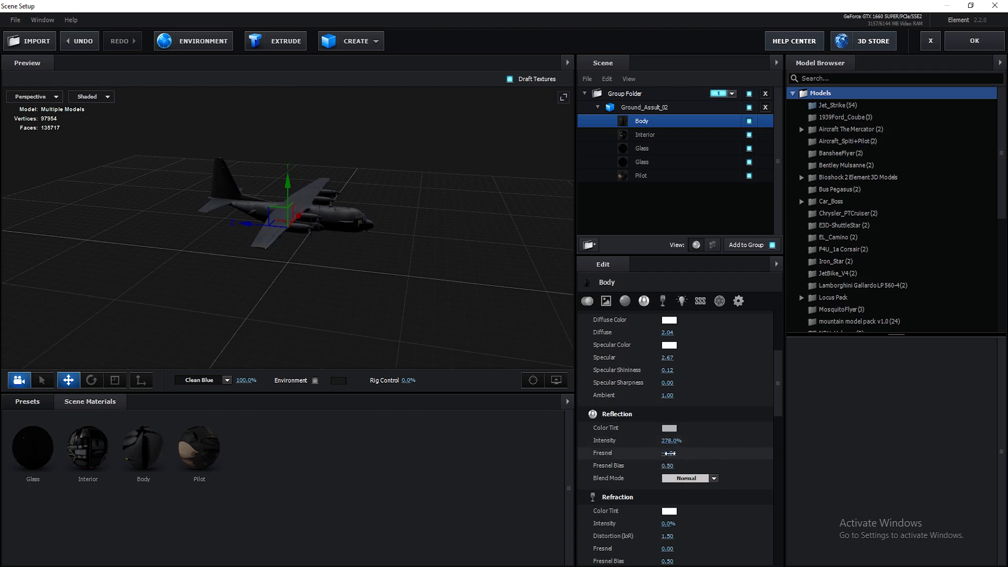
{"action": "scroll", "coordinate": [703, 478], "scroll_direction": "down", "scroll_amount": 2}
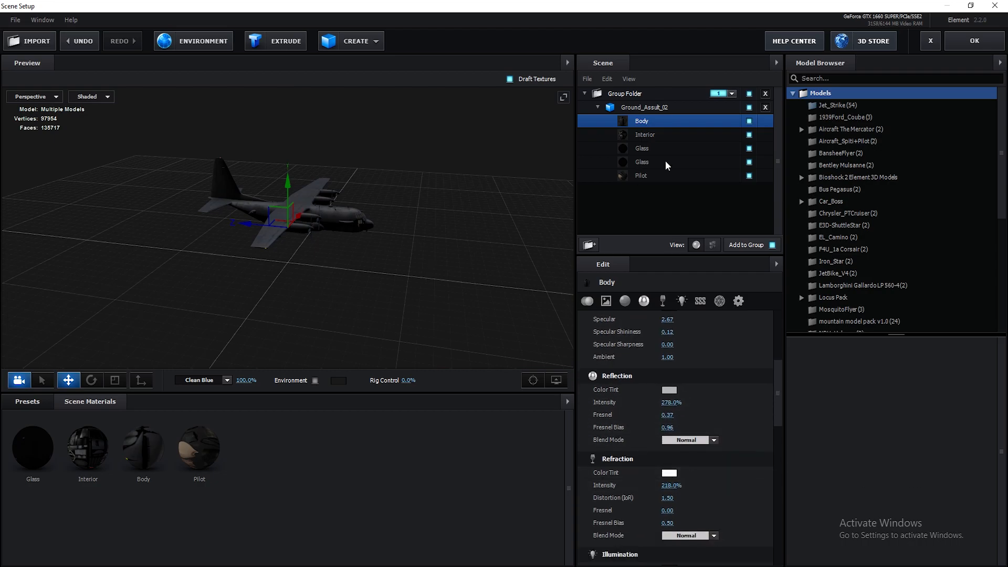
Set the Interior material's refraction intensity to 157% and apply the scene setup
{"action": "left_click", "coordinate": [664, 137]}
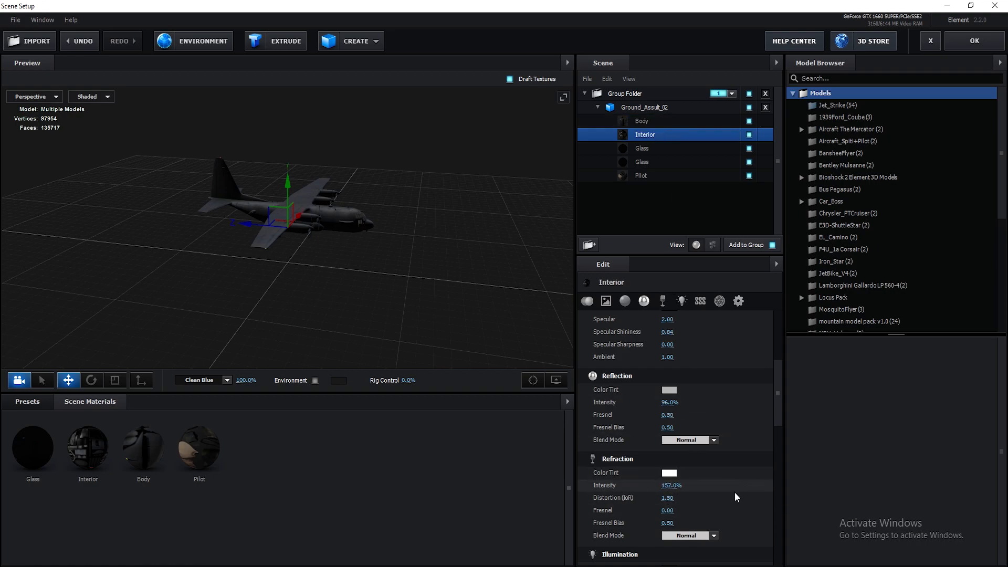
{"action": "left_click", "coordinate": [953, 42]}
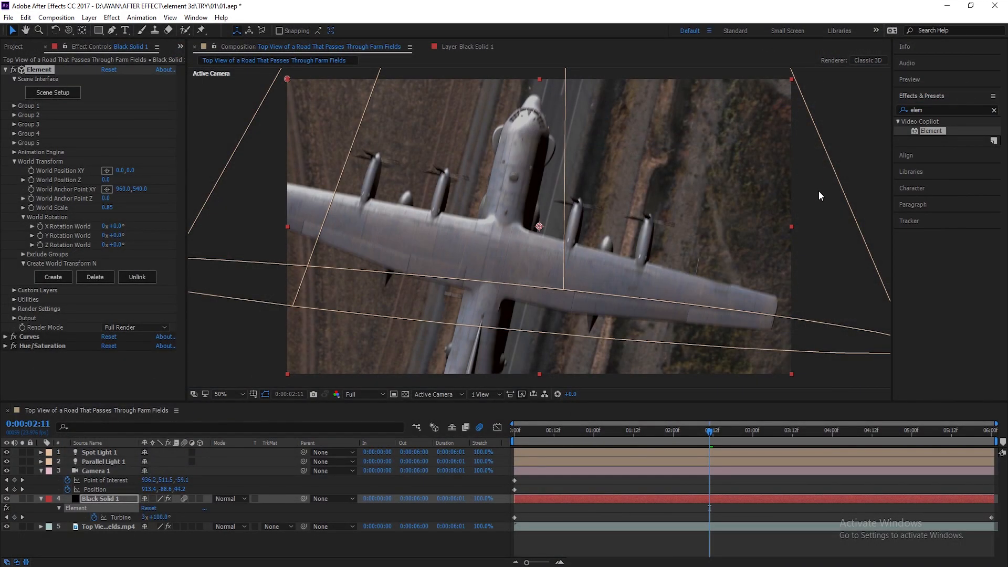
Bend the RGB curve of the Curves effect downward in the midtones to darken the aircraft, and collapse the effect
{"action": "left_click", "coordinate": [5, 337]}
{"action": "left_click", "coordinate": [135, 193]}
{"action": "left_click", "coordinate": [124, 199]}
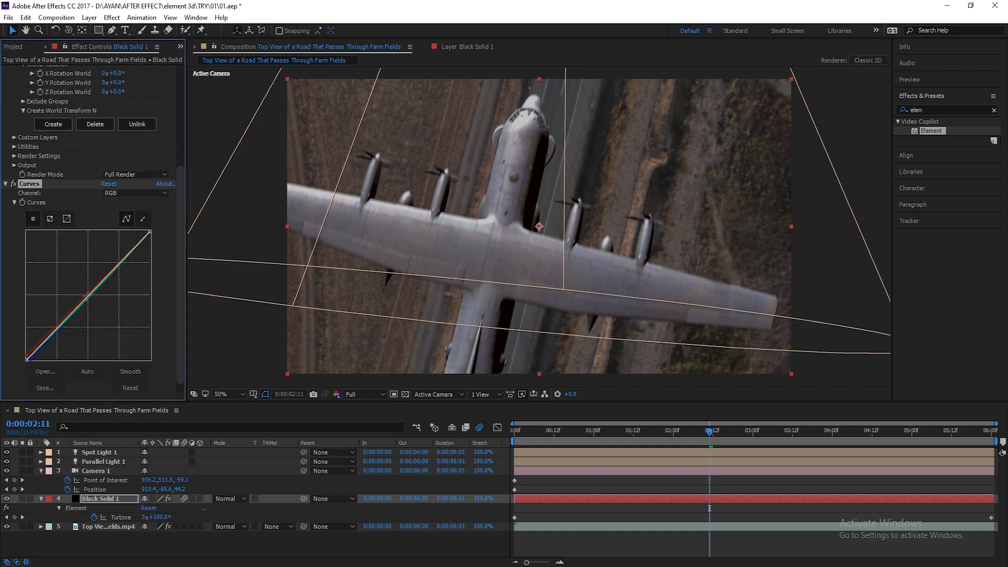
{"action": "left_click_drag", "start_coordinate": [87, 303], "coordinate": [98, 314]}
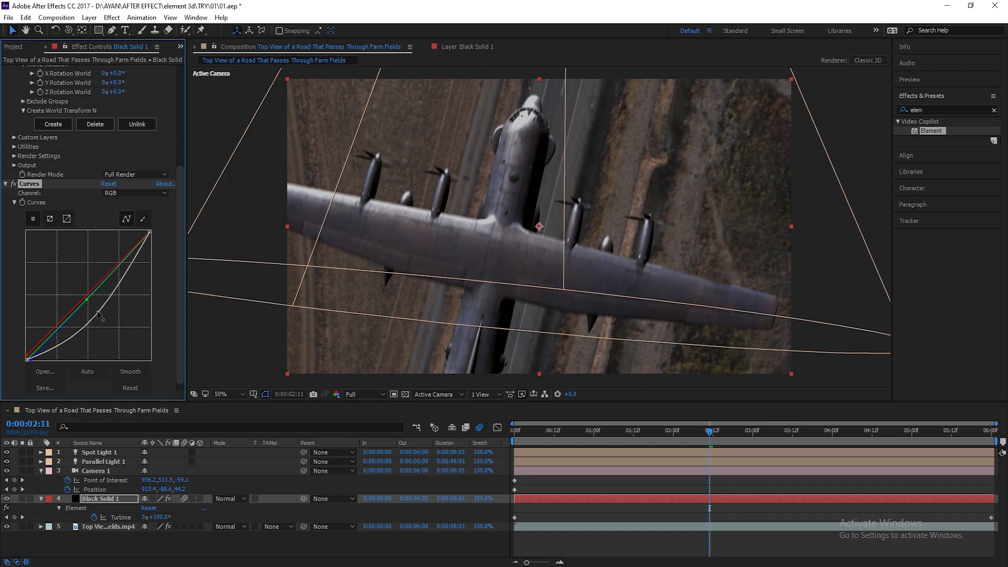
{"action": "left_click", "coordinate": [5, 185]}
Set Hue/Saturation's master saturation to -34 and master lightness to -34, and collapse the effects on Black Solid 1
{"action": "left_click", "coordinate": [6, 345]}
{"action": "scroll", "coordinate": [126, 333], "scroll_direction": "down", "scroll_amount": 3}
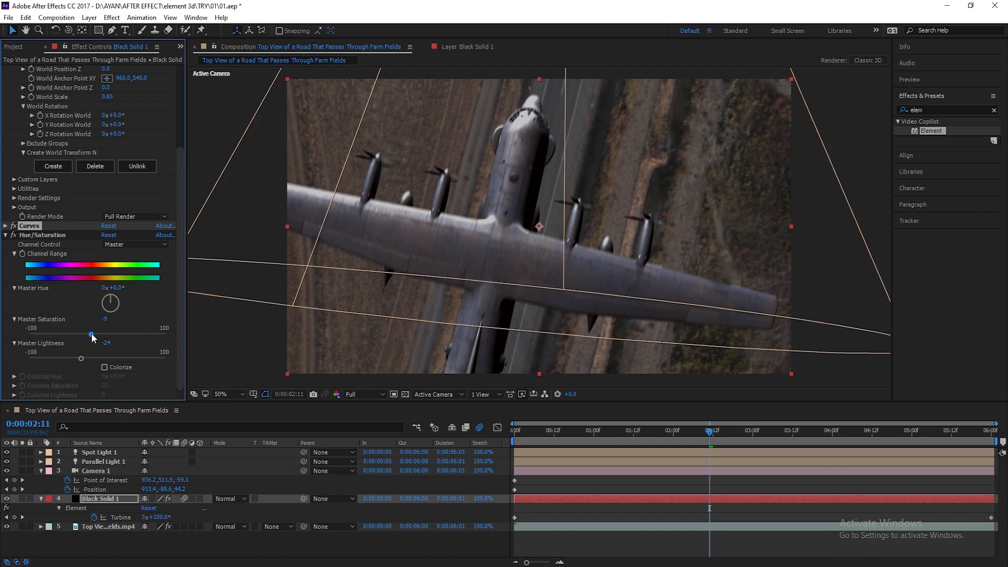
{"action": "left_click_drag", "start_coordinate": [91, 334], "coordinate": [73, 359]}
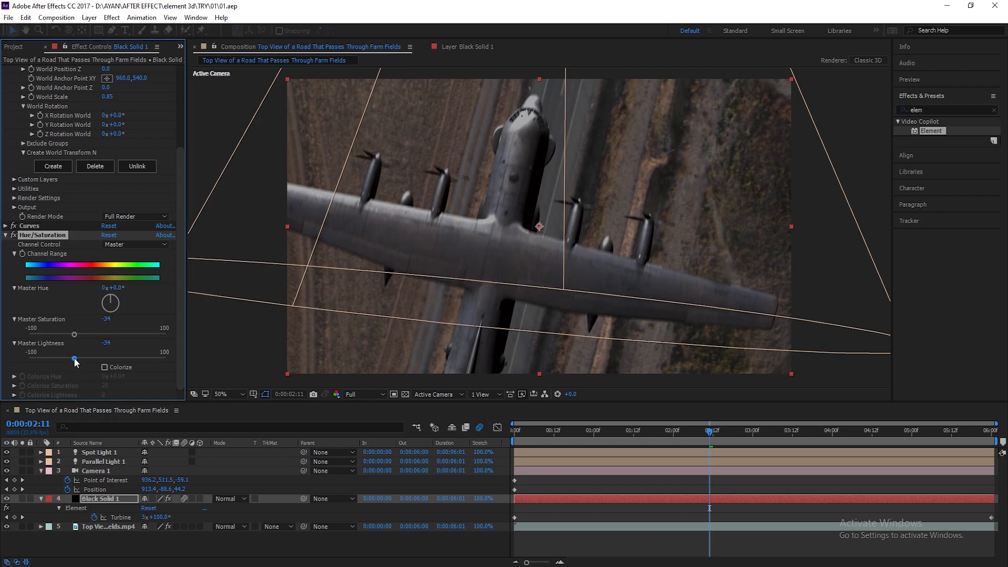
{"action": "scroll", "coordinate": [10, 173], "scroll_direction": "up", "scroll_amount": 5}
{"action": "left_click", "coordinate": [5, 70]}
{"action": "left_click", "coordinate": [5, 88]}
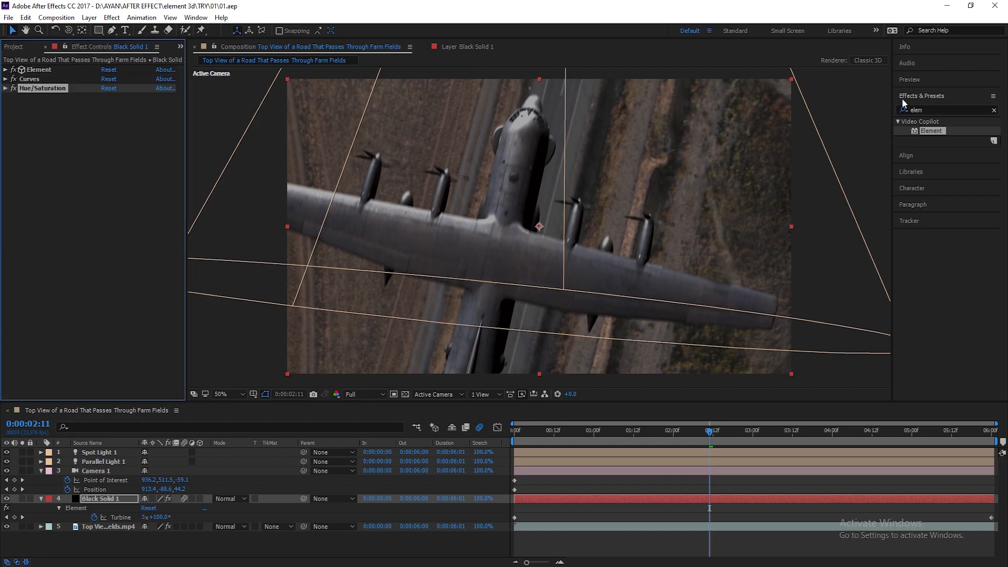
Find the RSMB Pro motion blur effect, apply it to Black Solid 1, and play back the composition
{"action": "left_click", "coordinate": [929, 110]}
{"action": "type", "text": "rsm"}
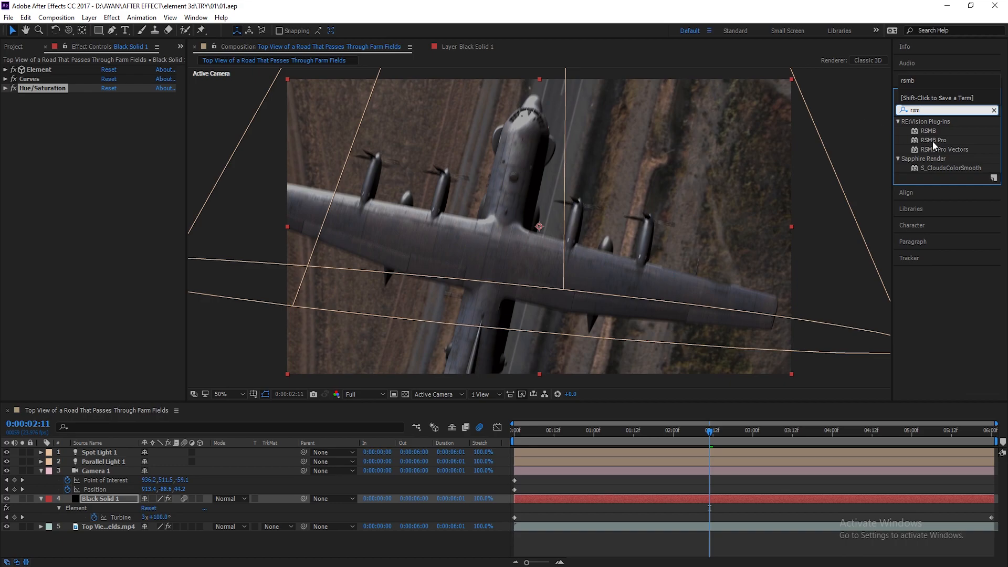
{"action": "double_click", "coordinate": [932, 140]}
{"action": "key", "text": "space"}
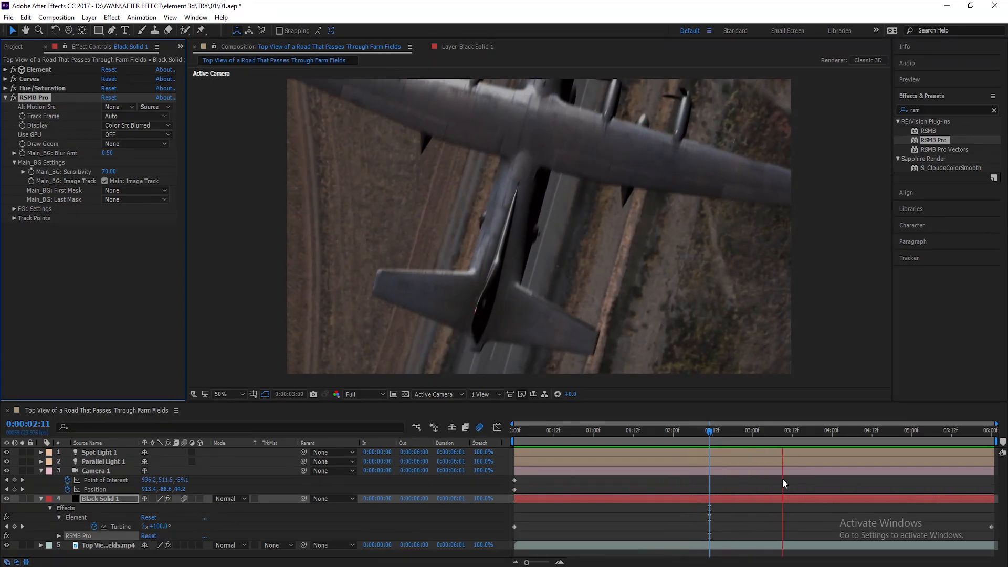
{"action": "left_click_drag", "start_coordinate": [822, 442], "coordinate": [743, 446]}
{"action": "left_click", "coordinate": [40, 470]}
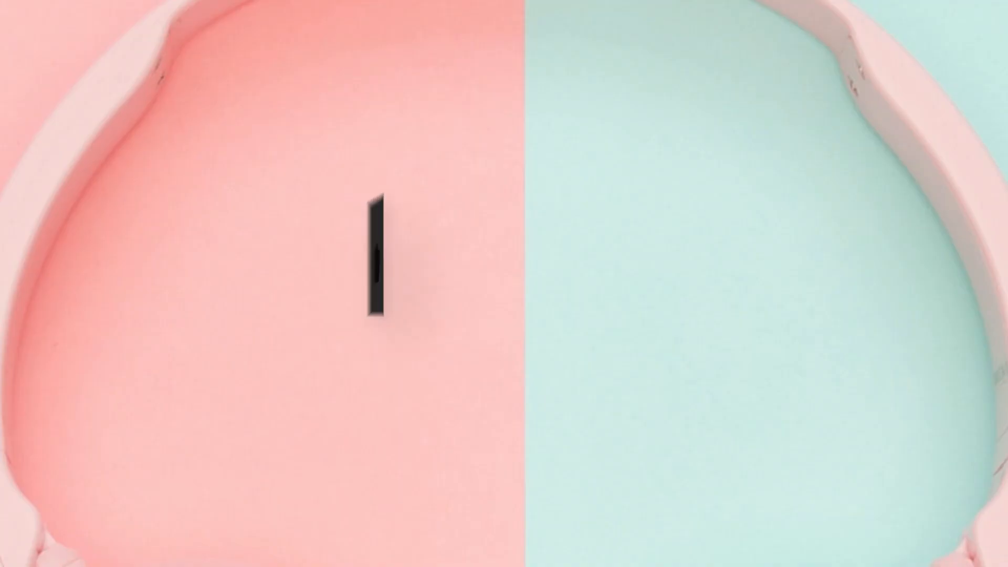